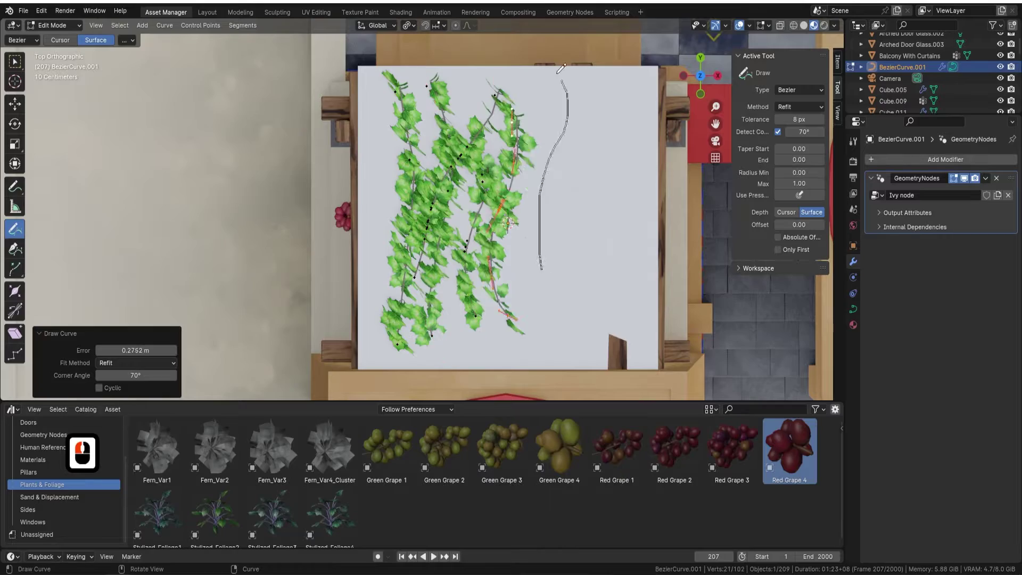
Draw more ivy strands onto the white plane covering the pergola with the curve Draw tool.
left_click_drag(582, 258, 646, 62)
left_click_drag(606, 298, 625, 279)
left_click_drag(568, 228, 650, 72)
Leave curve editing and delete the white helper plane lying over the pergola.
mouse_move(585, 224)
middle_mouse_down()
mouse_move(532, 160)
mouse_move(343, 102)
mouse_move(400, 128)
middle_mouse_up()
key("Tab")
left_click(507, 150)
key("Delete")
mouse_move(400, 128)
middle_mouse_down("shift")
mouse_move(456, 94)
mouse_move(459, 127)
middle_mouse_up("shift")
Reselect the ivy curve and draw additional ivy strands over the pergola's wooden beams, undoing the unwanted stroke.
left_click(456, 95)
middle_click_drag(459, 128, 461, 162, "shift")
key("Tab")
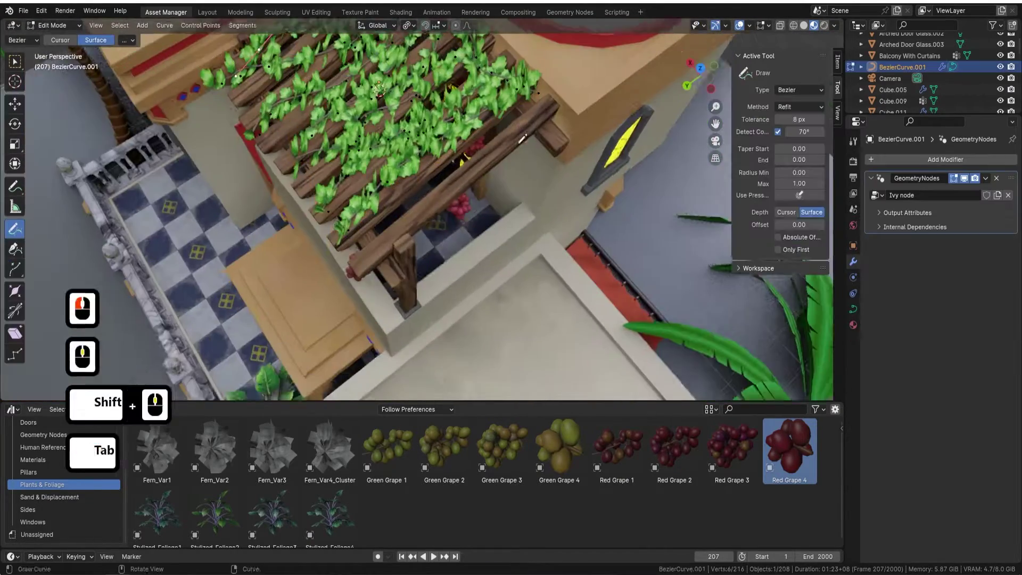
left_click_drag(464, 175, 476, 260)
mouse_move(477, 260)
middle_mouse_down()
mouse_move(501, 194)
mouse_move(482, 234)
middle_mouse_up()
left_click_drag(494, 65, 459, 199)
mouse_move(459, 199)
middle_mouse_down()
mouse_move(362, 128)
mouse_move(381, 109)
mouse_move(510, 187)
mouse_move(479, 176)
middle_mouse_up()
key("ctrl+z")
scroll(383, 112, "down", 4)
scroll(479, 176, "up", 4)
left_click_drag(441, 154, 431, 224)
mouse_move(431, 223)
middle_mouse_down()
mouse_move(352, 154)
mouse_move(412, 118)
middle_mouse_up()
left_click_drag(413, 120, 459, 133)
mouse_move(459, 134)
middle_mouse_down()
mouse_move(432, 102)
mouse_move(383, 112)
middle_mouse_up()
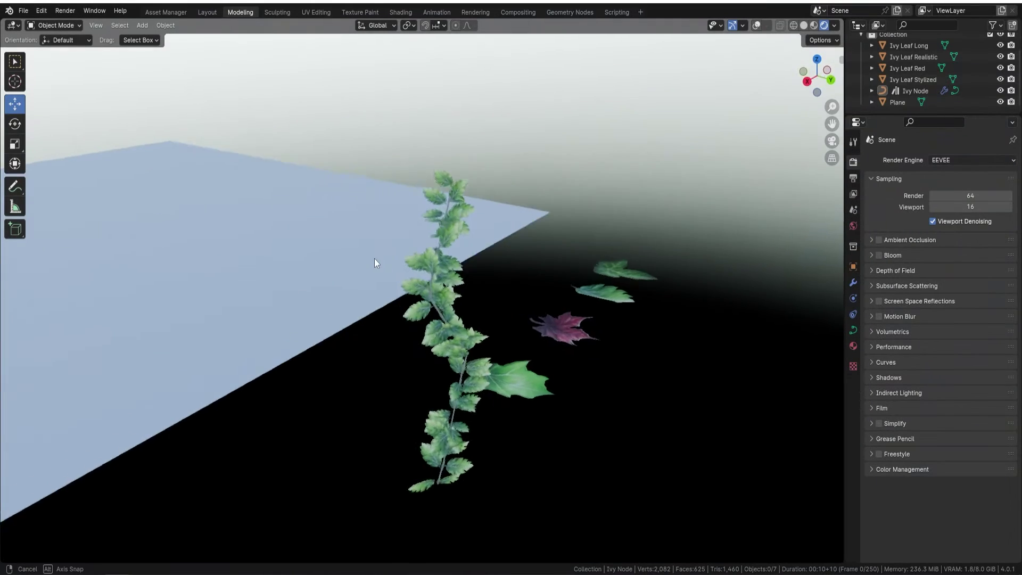
Set the render engine of the ivy leaf scene to Cycles.
middle_click_drag(375, 258, 415, 318)
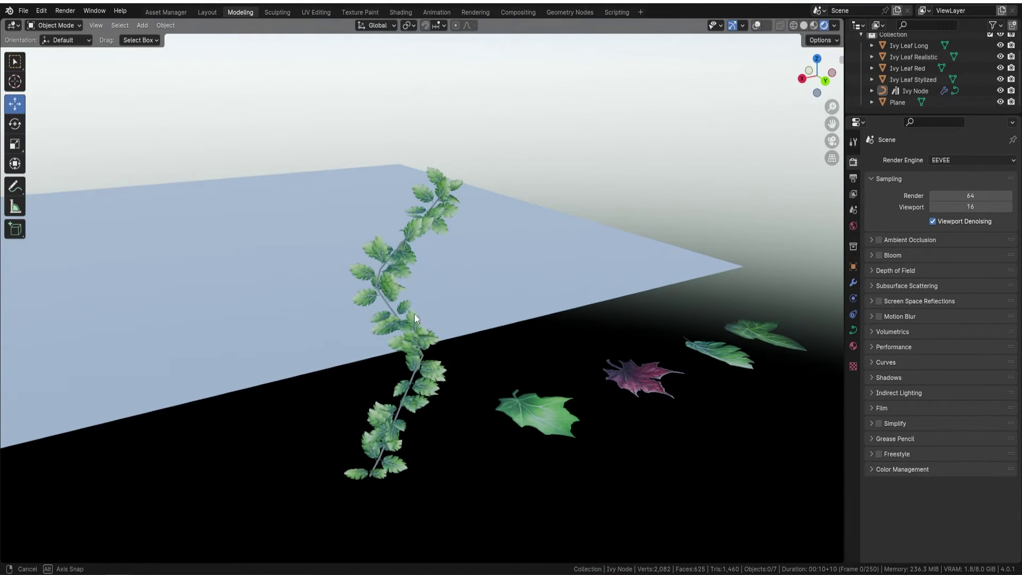
left_click(975, 158)
left_click(957, 199)
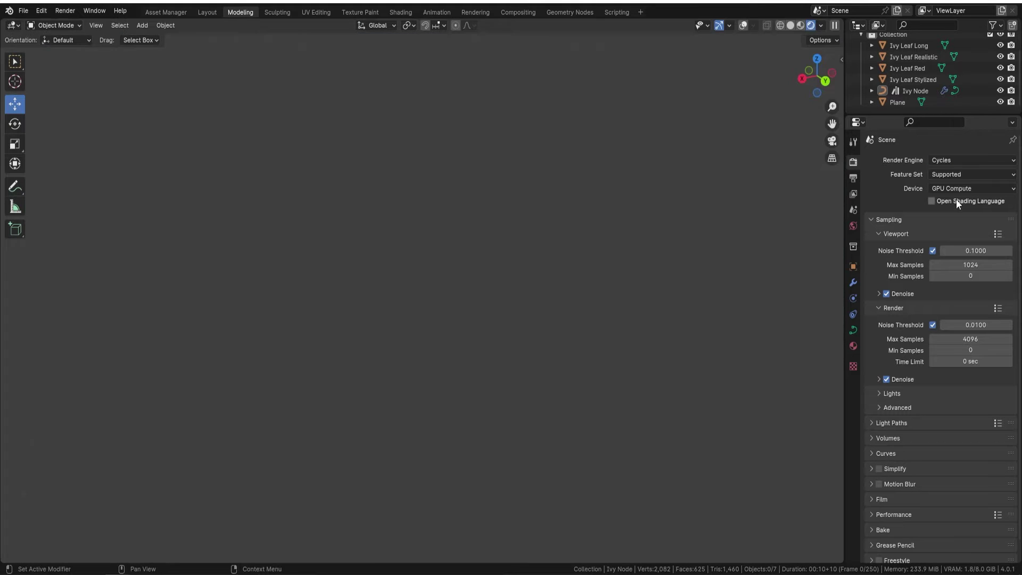
Select the ivy strand and display the settings of its Geometry Nodes modifier.
scroll(324, 231, "down", 2)
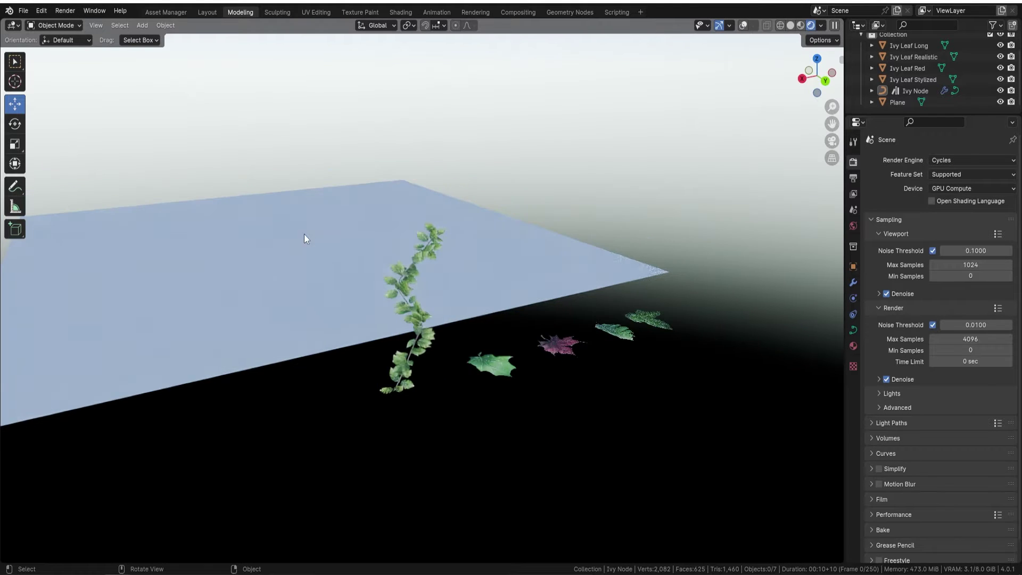
middle_click_drag(332, 288, 397, 367)
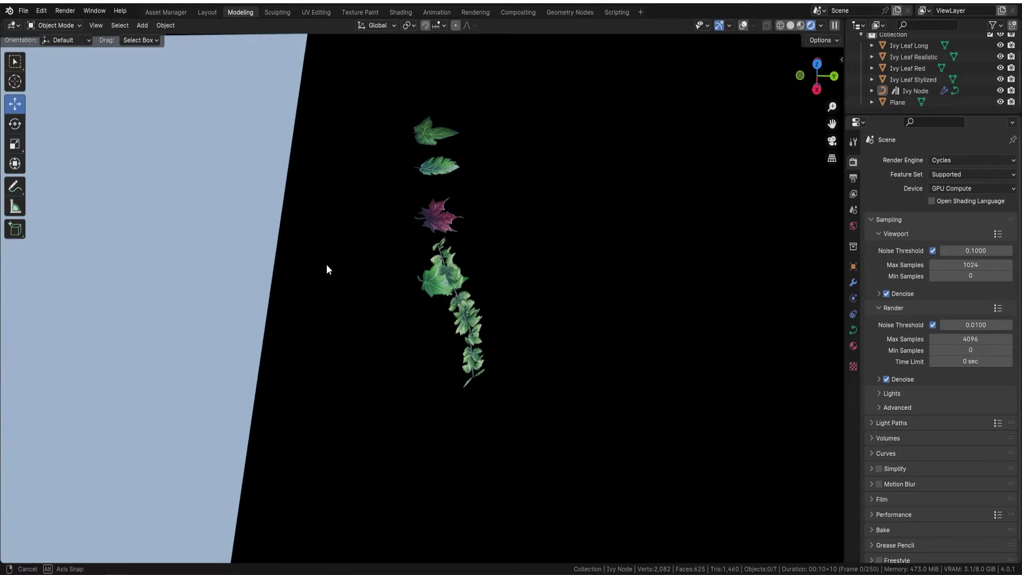
middle_click_drag(326, 264, 279, 213)
middle_click_drag(362, 356, 468, 247)
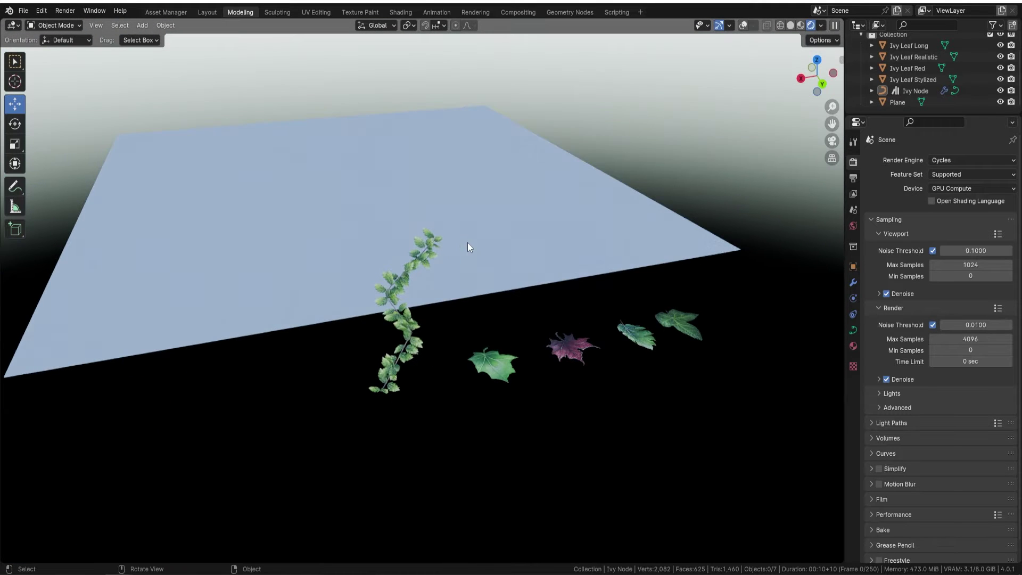
scroll(424, 314, "up", 4)
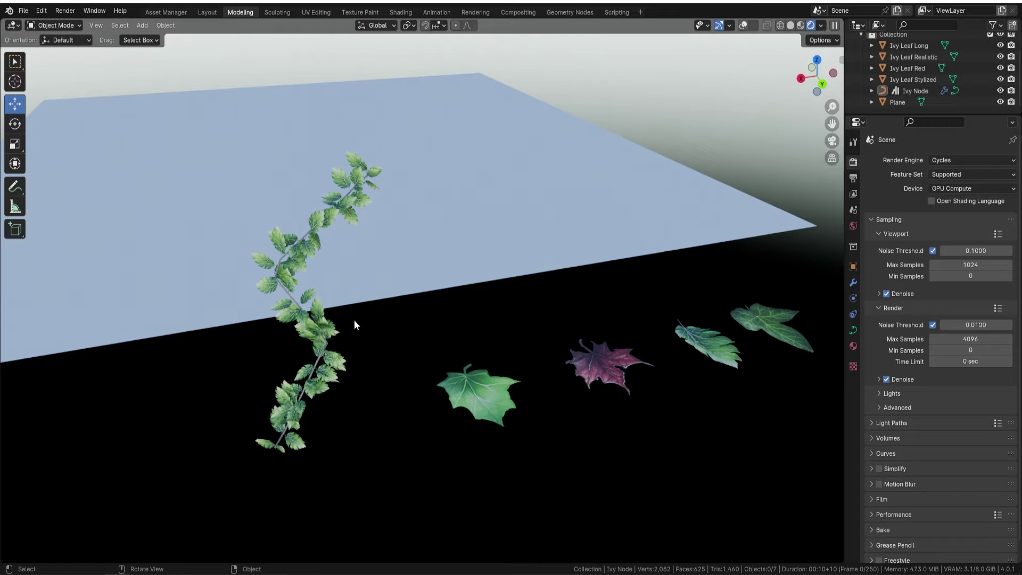
left_click(338, 207)
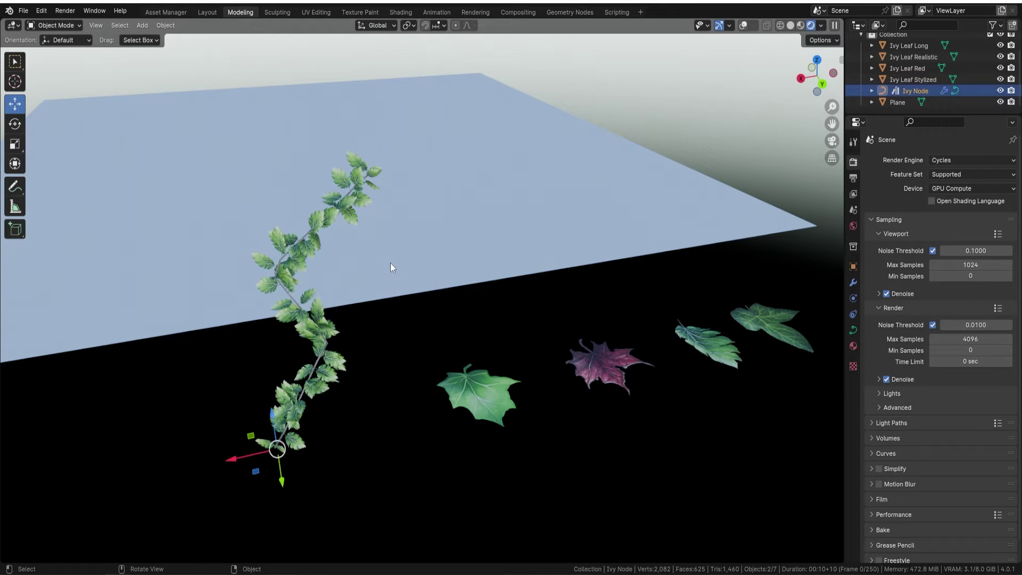
left_click(854, 280)
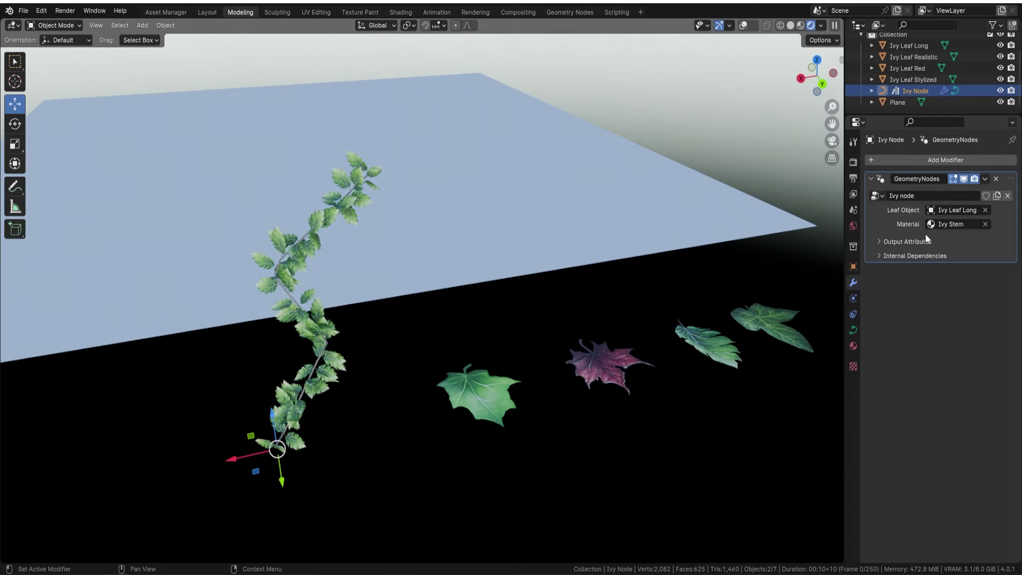
Switch the ivy modifier's Leaf Object to Ivy Leaf Realistic, Ivy Leaf Red and finally Ivy Leaf Stylized.
left_click(959, 213)
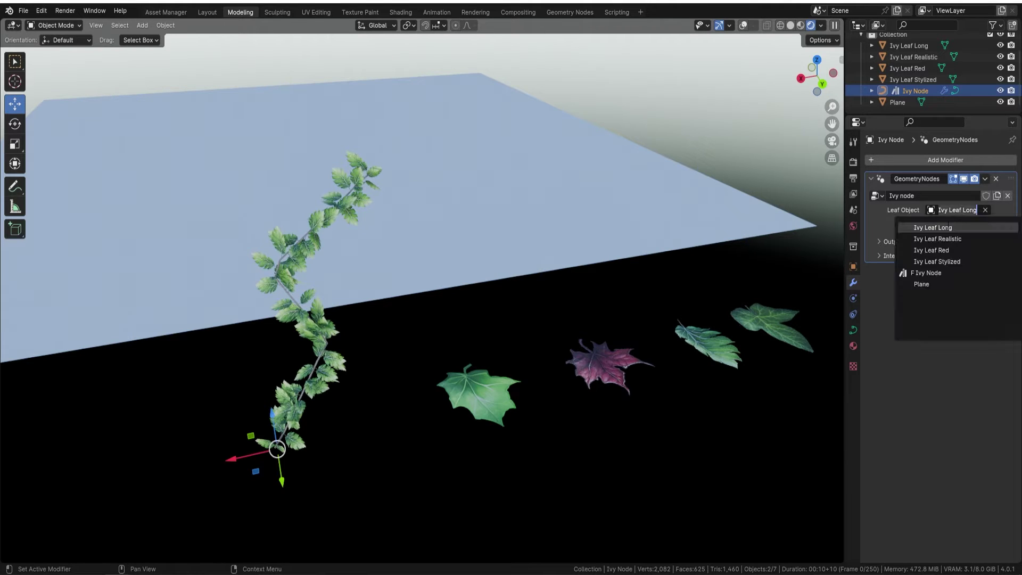
left_click(964, 238)
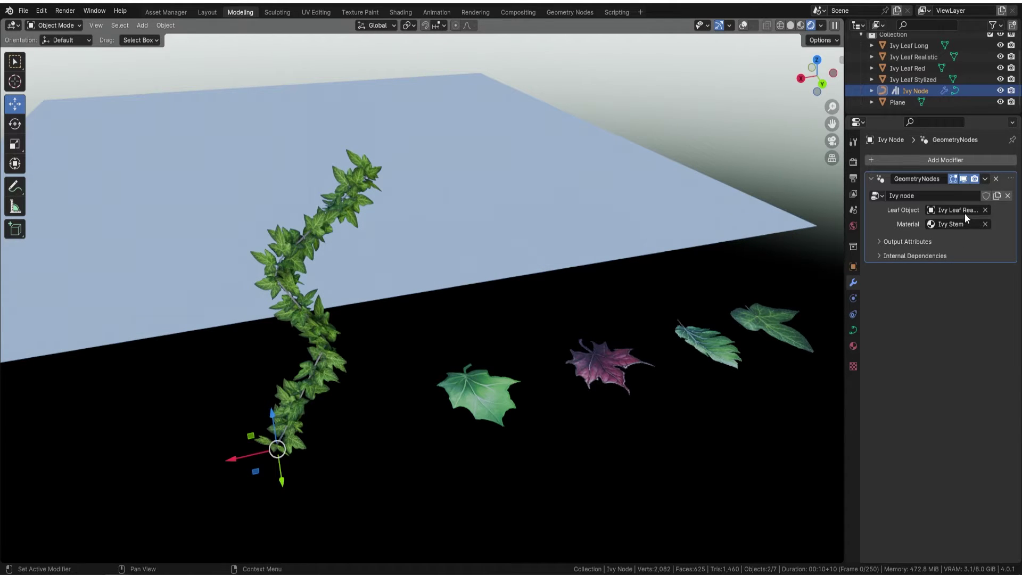
left_click(964, 213)
left_click(961, 249)
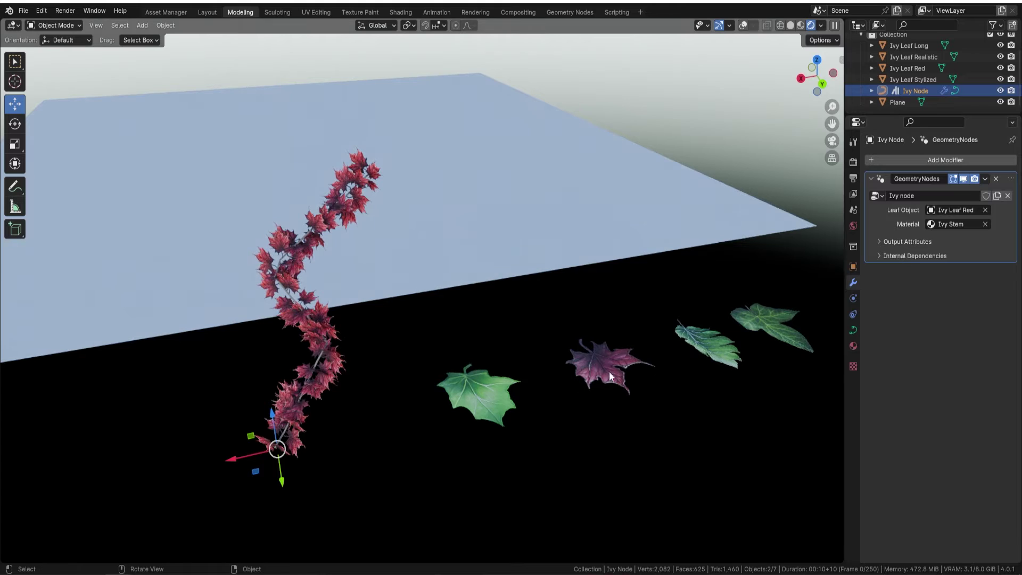
left_click(950, 209)
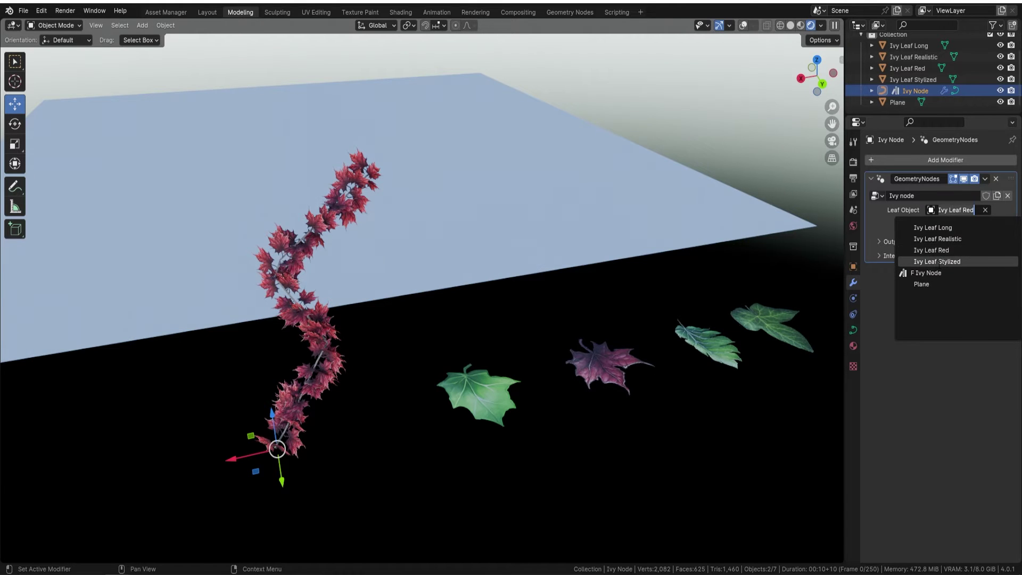
left_click(939, 261)
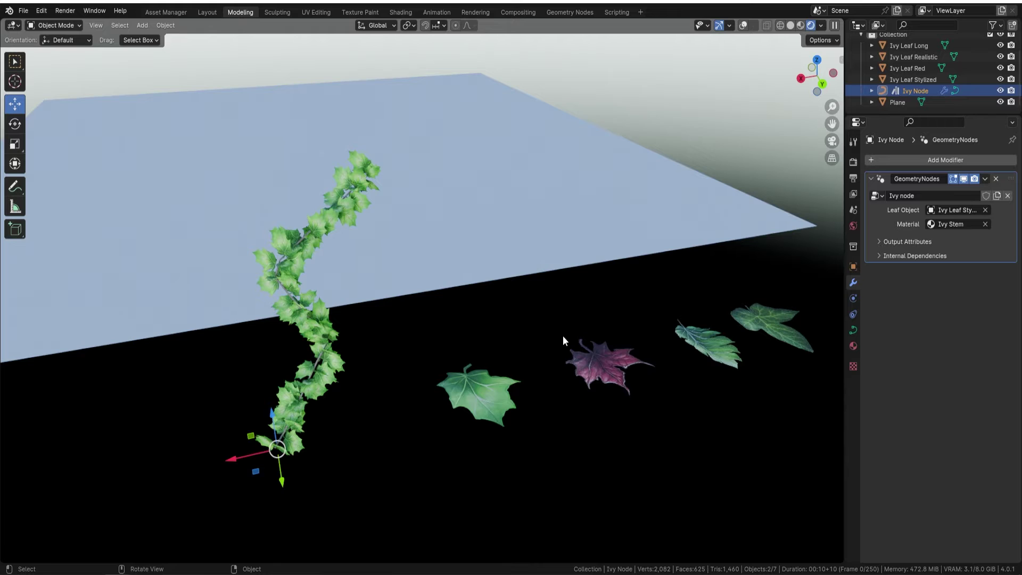
Select the stylized ivy leaf, enable the viewport overlays and inspect its mesh in Edit Mode.
middle_click_drag(588, 369, 481, 400)
left_click(481, 400)
key("Tab")
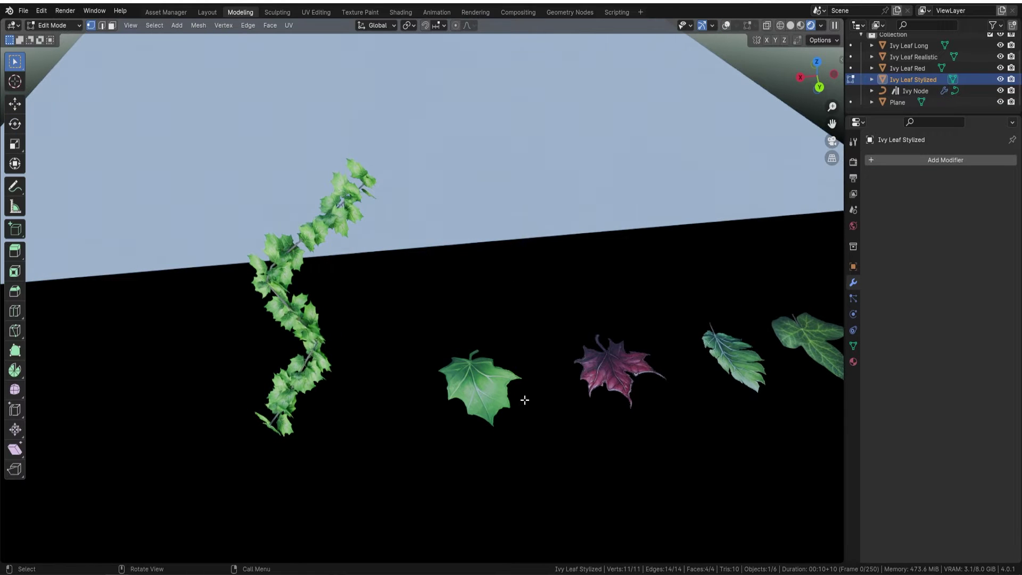
left_click(726, 26)
middle_click_drag(424, 378, 482, 373)
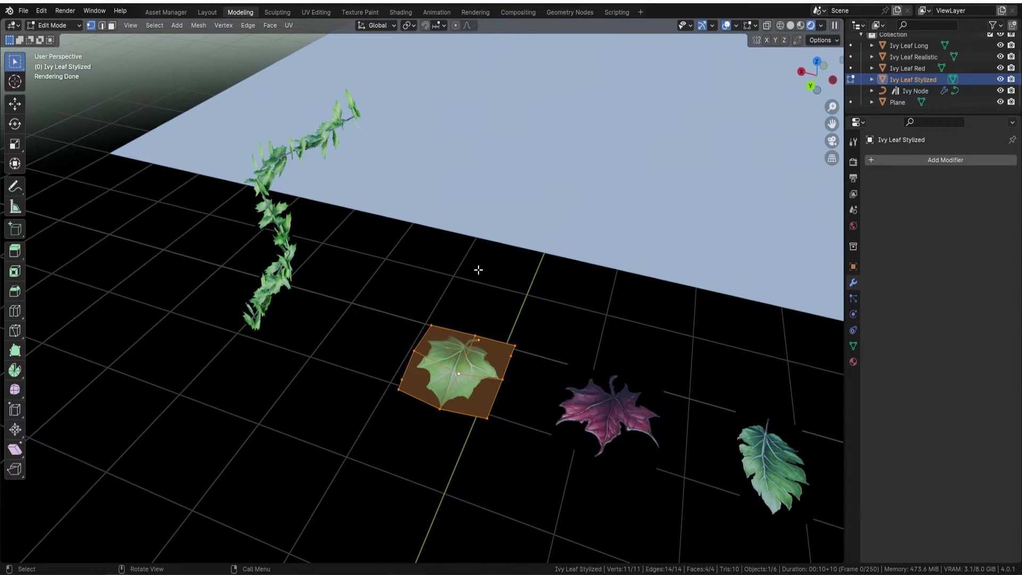
key("Tab")
Examine the stylized leaf's Foliage Ivy material nodes in the Shading workspace, from the textures to the Principled BSDF.
left_click(400, 11)
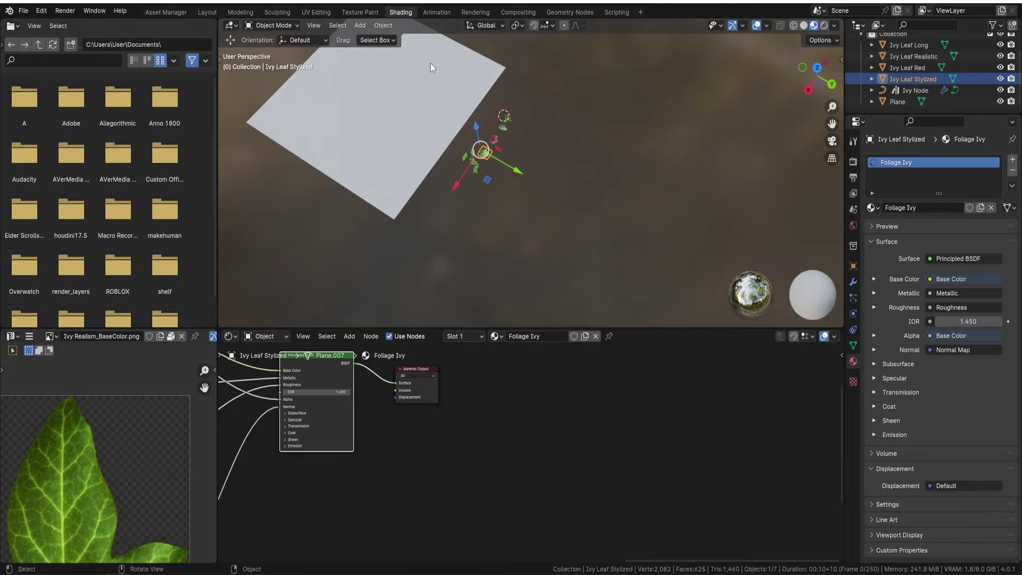
scroll(424, 426, "up", 6)
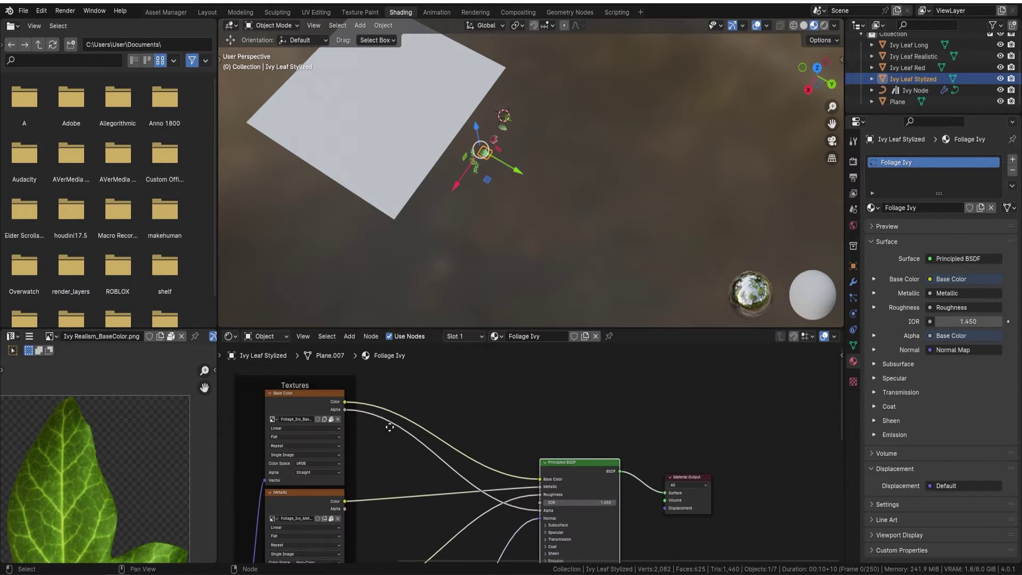
middle_click_drag(354, 388, 442, 374)
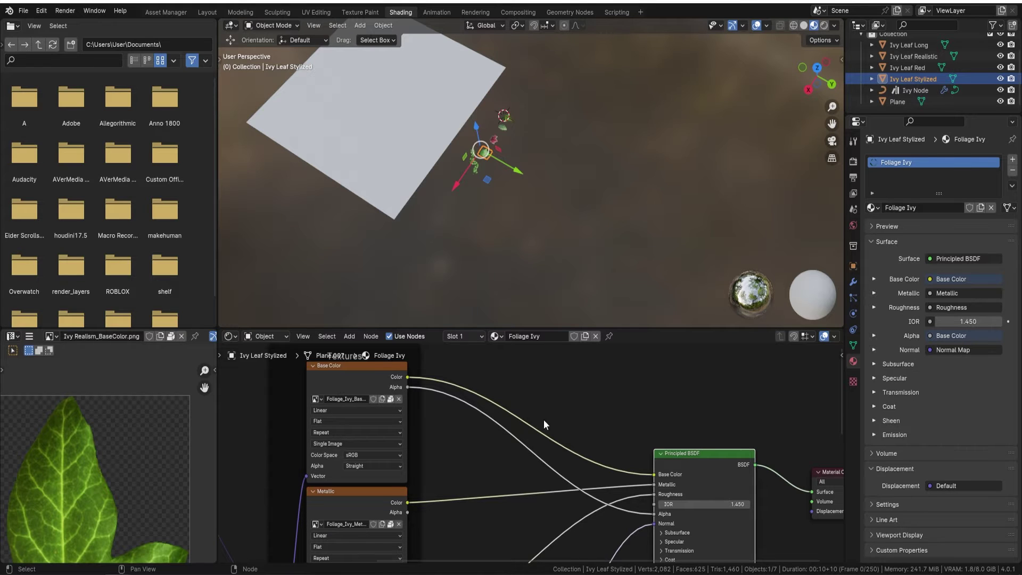
middle_click_drag(544, 420, 403, 414)
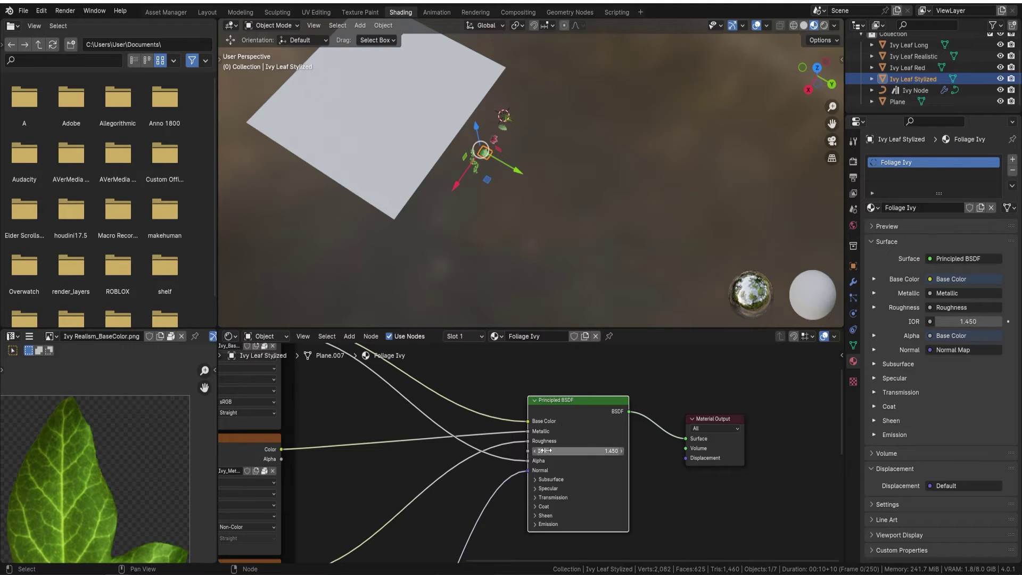
Return to the Modeling workspace and set the viewport shading to Material Preview.
left_click(246, 15)
scroll(430, 188, "down", 3)
middle_click_drag(413, 196, 585, 64)
scroll(467, 206, "down", 3)
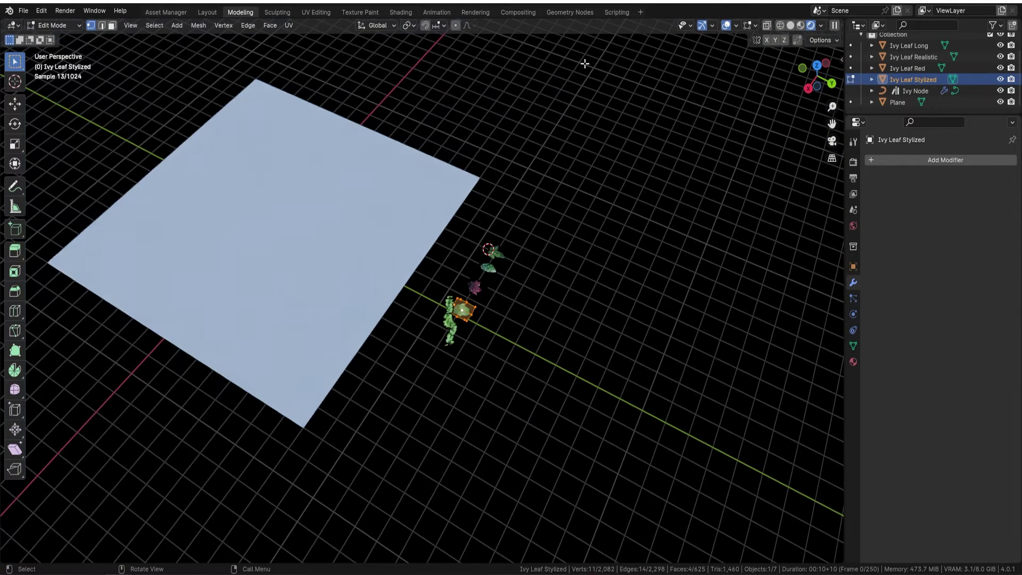
left_click(801, 27)
middle_click_drag(559, 176, 498, 221)
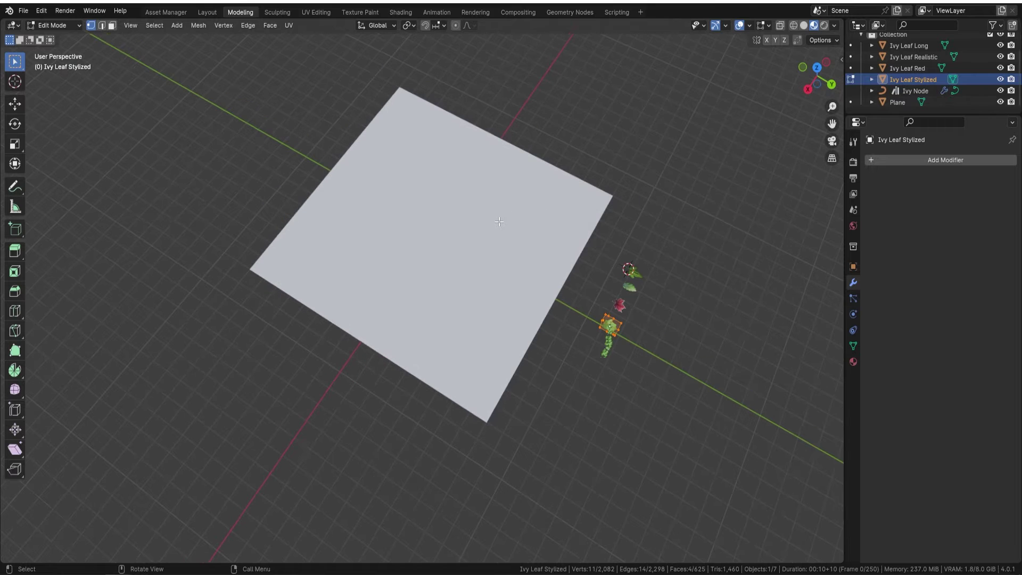
Leave the leaf's Edit Mode and add a Path curve to the scene.
key("shift+a")
key("Escape")
middle_click_drag(498, 221, 520, 180)
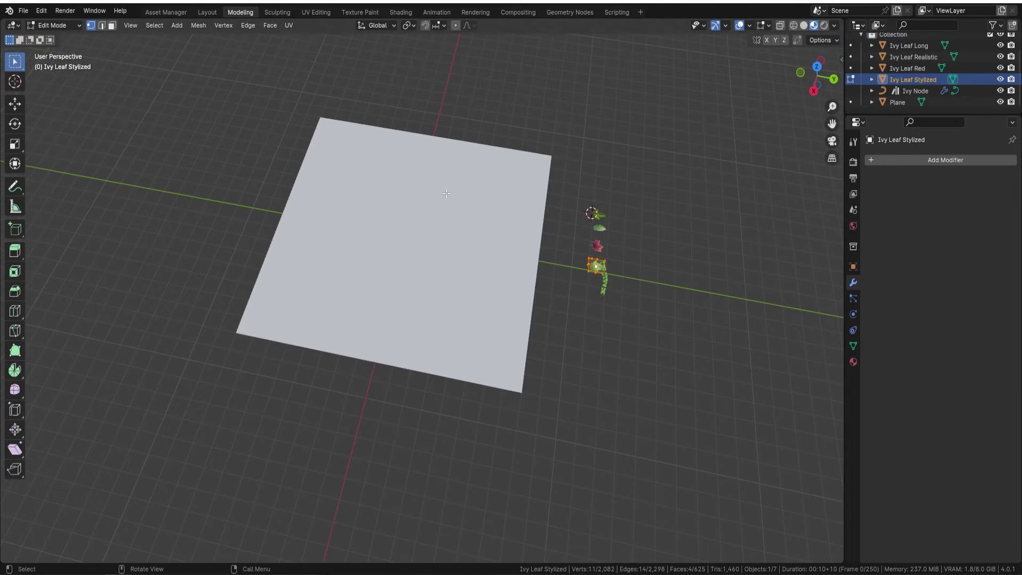
key("Tab")
key("shift+a")
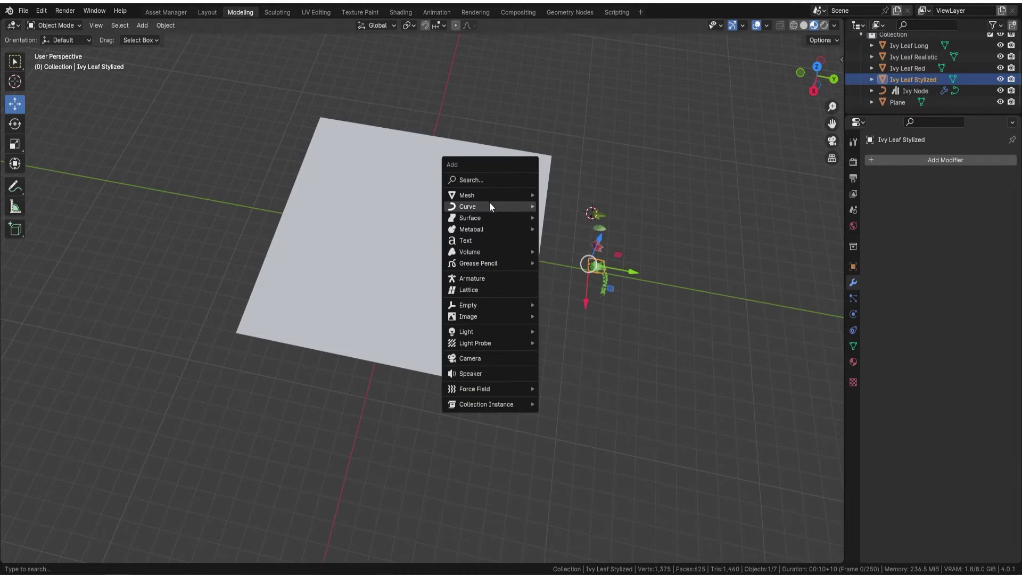
mouse_move(488, 205)
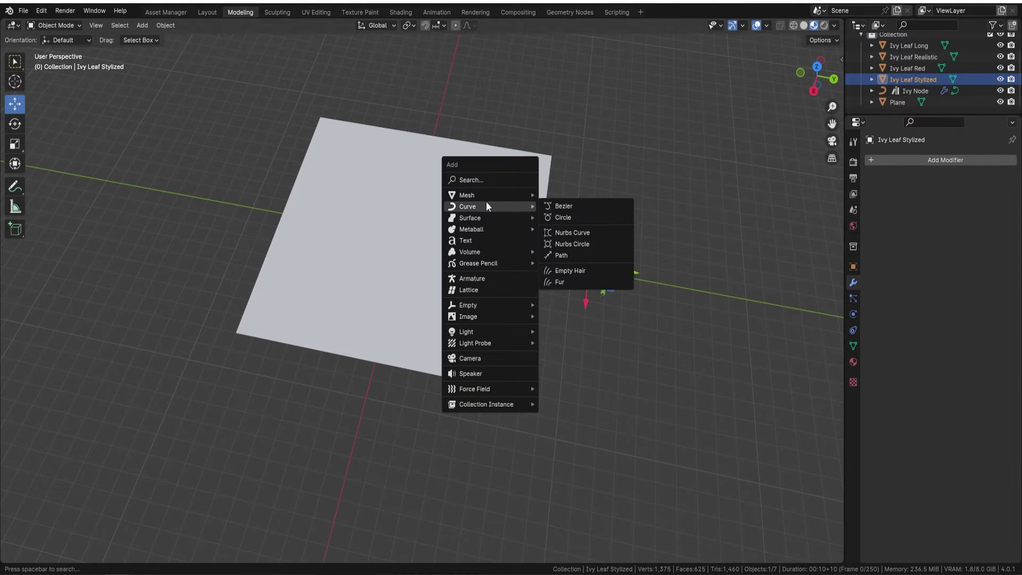
left_click(583, 255)
Raise the new path along the Z axis above the plane.
middle_click_drag(622, 231, 512, 266)
key("g")
key("z")
left_click(536, 174)
middle_click_drag(596, 217, 490, 213, "shift")
scroll(491, 213, "up", 3)
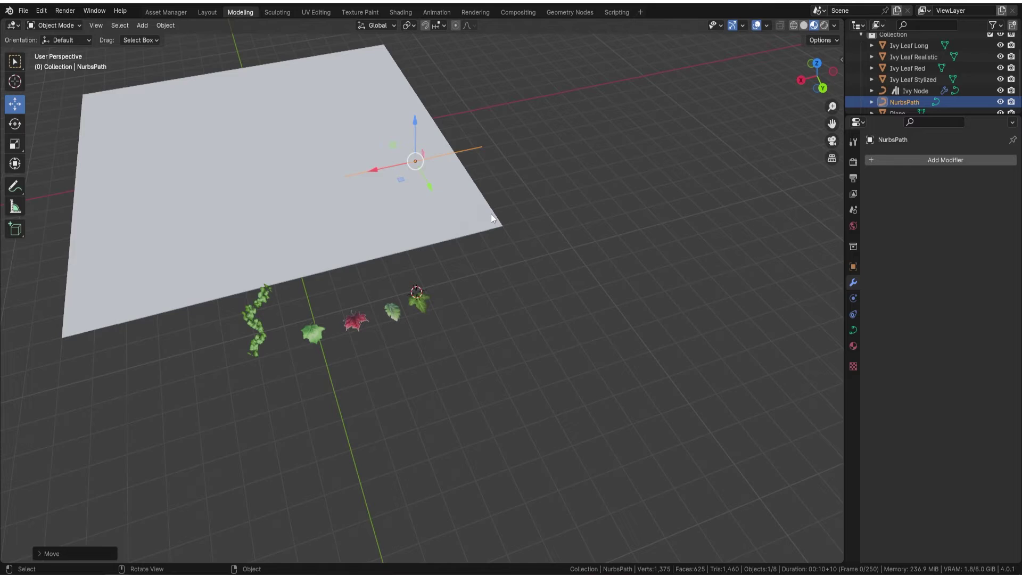
Bend the path in Edit Mode by raising one end control point and lowering the opposite one.
key("Tab")
middle_click_drag(508, 173, 482, 154)
left_click(494, 153)
middle_click_drag(567, 159, 551, 210, "shift")
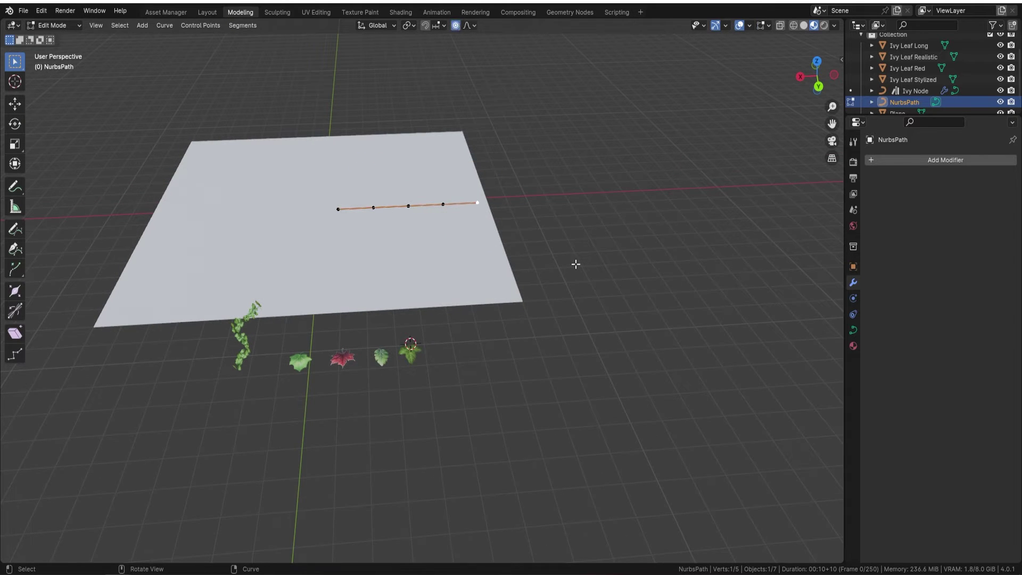
key("g")
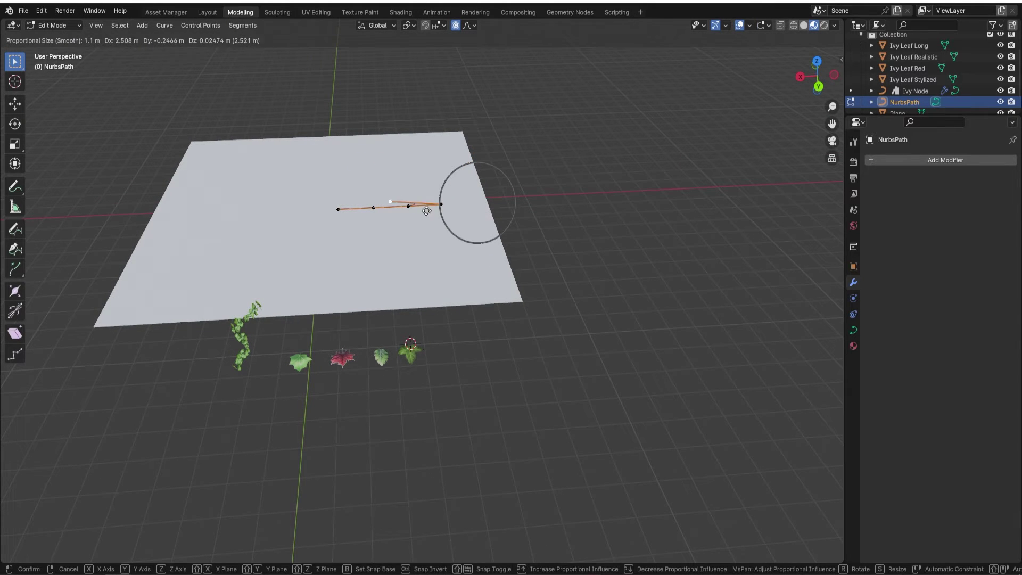
left_click(522, 171)
left_click(338, 209)
key("g")
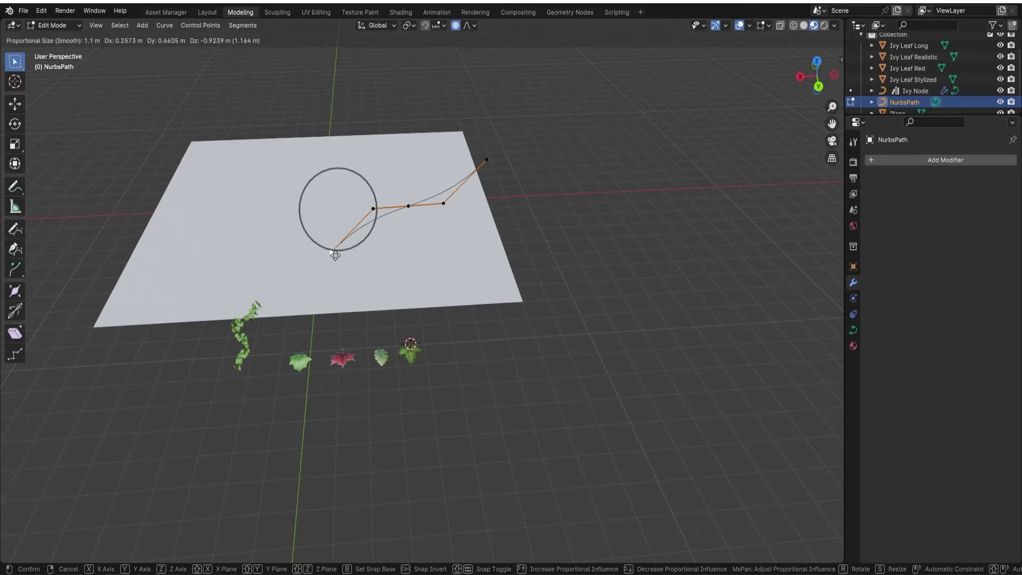
left_click(333, 249)
key("Tab")
Apply the path's object transform and recentre its origin on the curve.
middle_click_drag(499, 196, 378, 197)
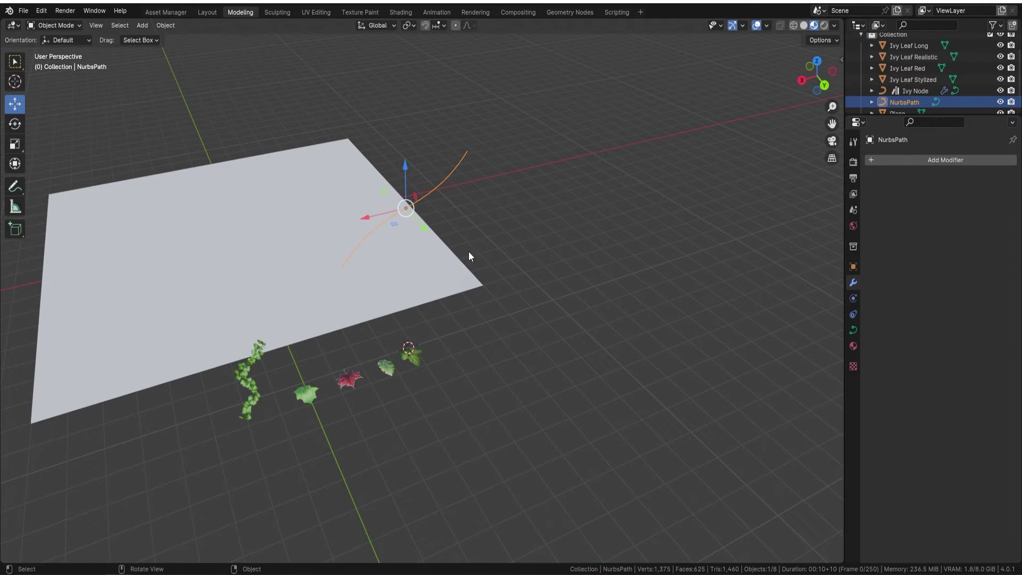
key("ctrl+a")
left_click(475, 222)
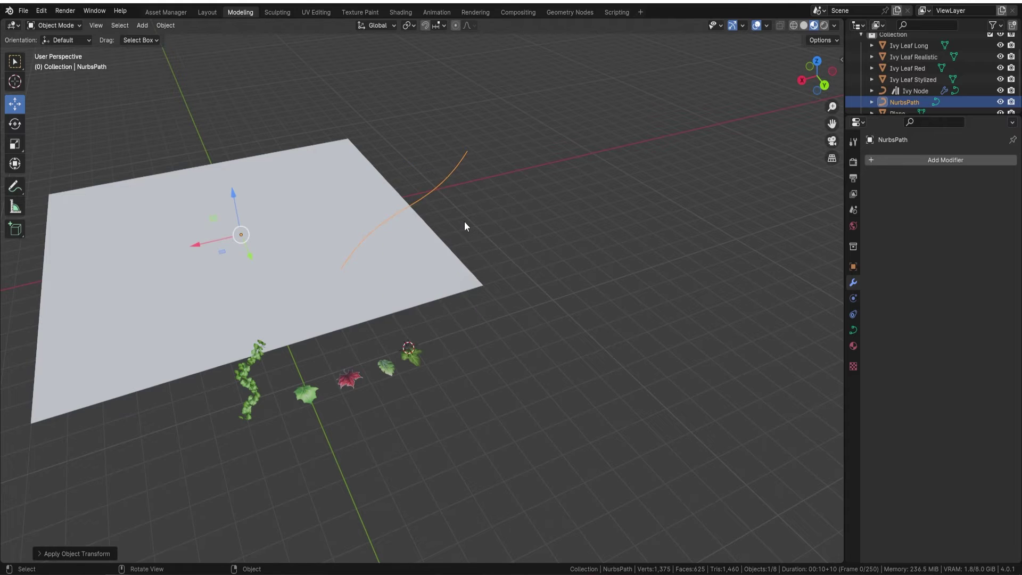
right_click(464, 221)
mouse_move(465, 221)
left_click(567, 234)
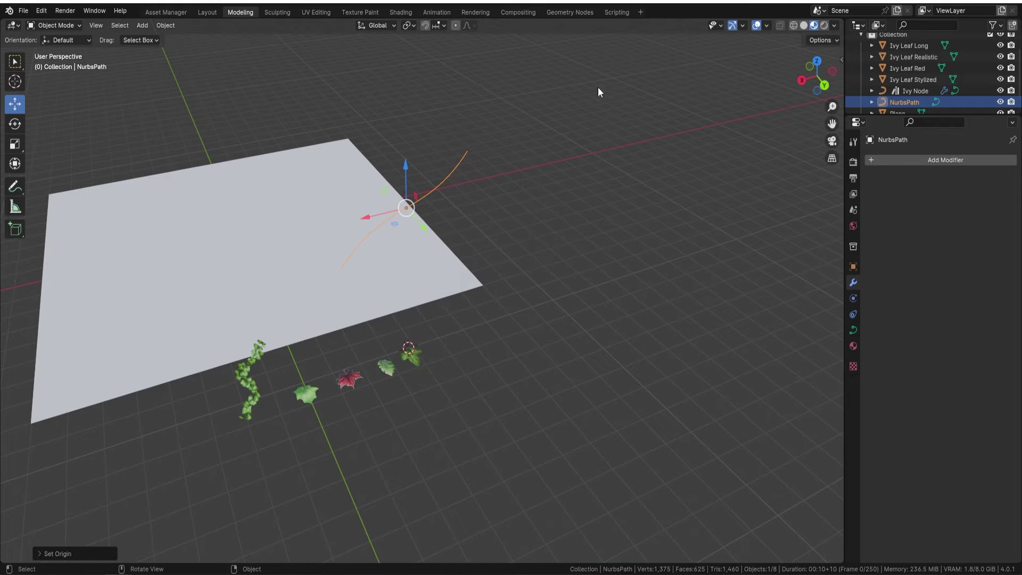
Add a Geometry Nodes modifier to the bent path.
left_click(934, 160)
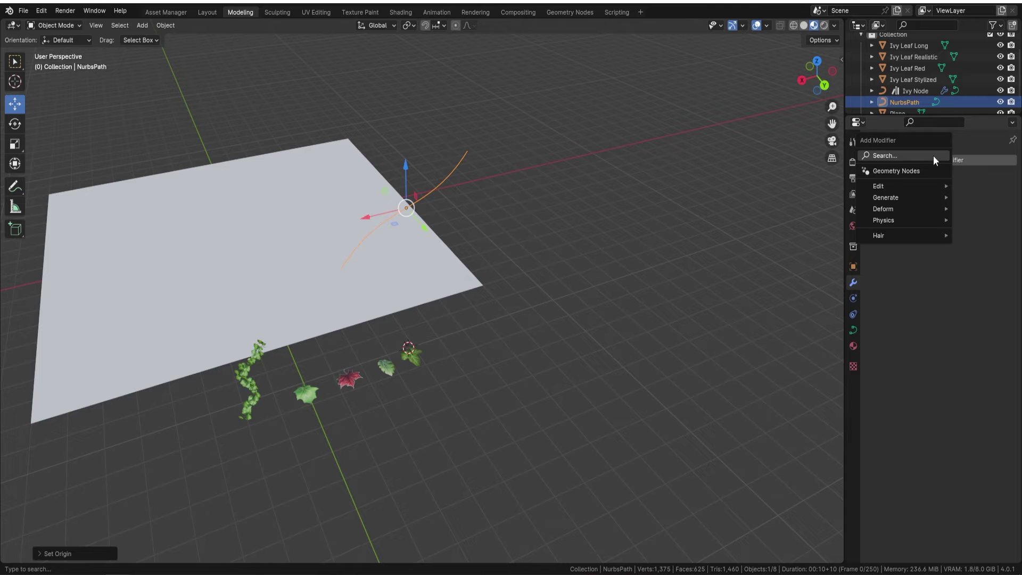
left_click(947, 160)
left_click(928, 173)
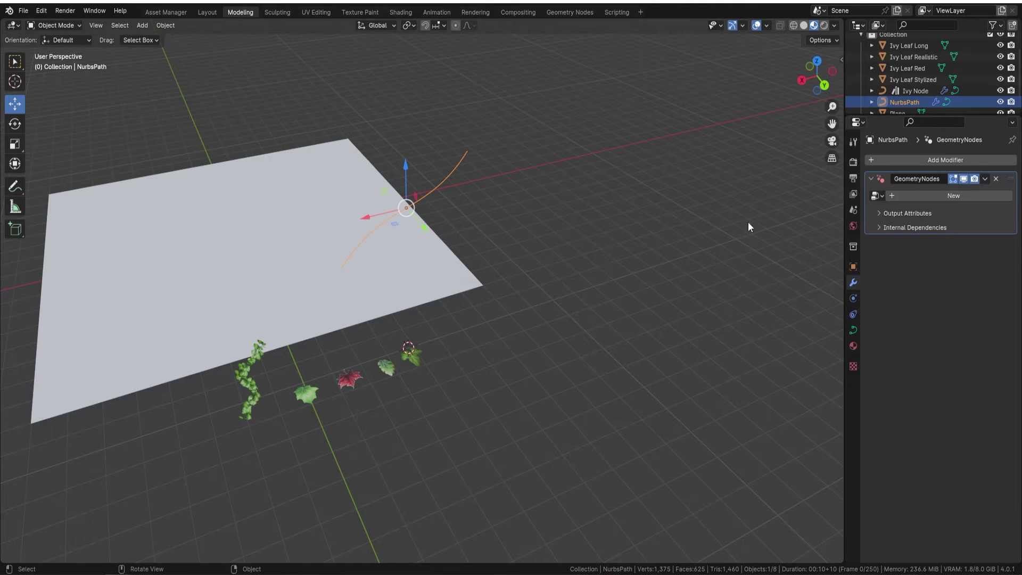
Assign the existing Ivy node group to the path's Geometry Nodes modifier and scale the path down.
left_click(877, 195)
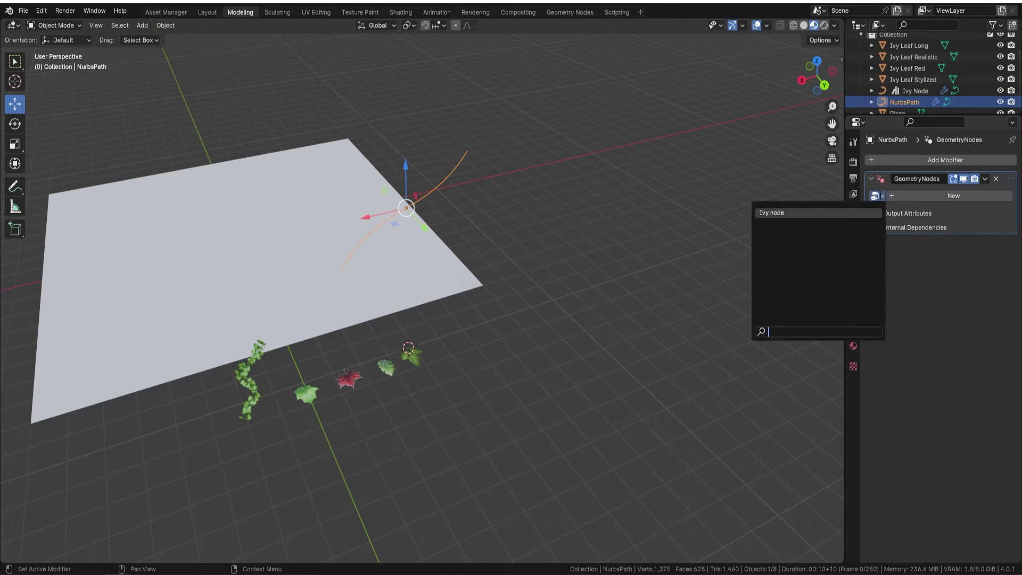
left_click(789, 212)
middle_click_drag(538, 225, 564, 230)
key("s")
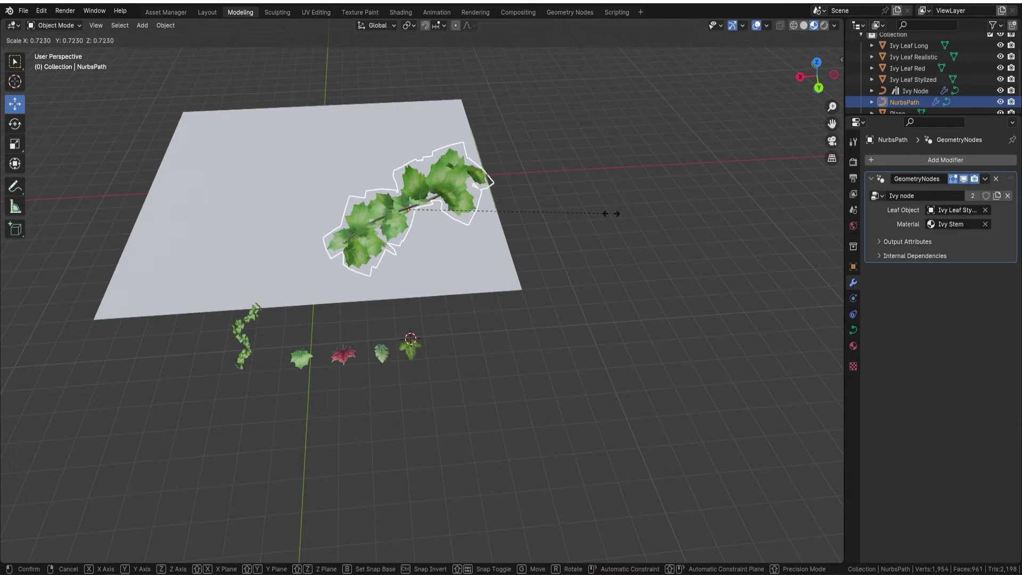
left_click(509, 215)
Lengthen the path in Edit Mode by extruding three new control points from its end beyond the plane's edge.
scroll(513, 228, "up", 3)
middle_click_drag(516, 183, 507, 232, "shift")
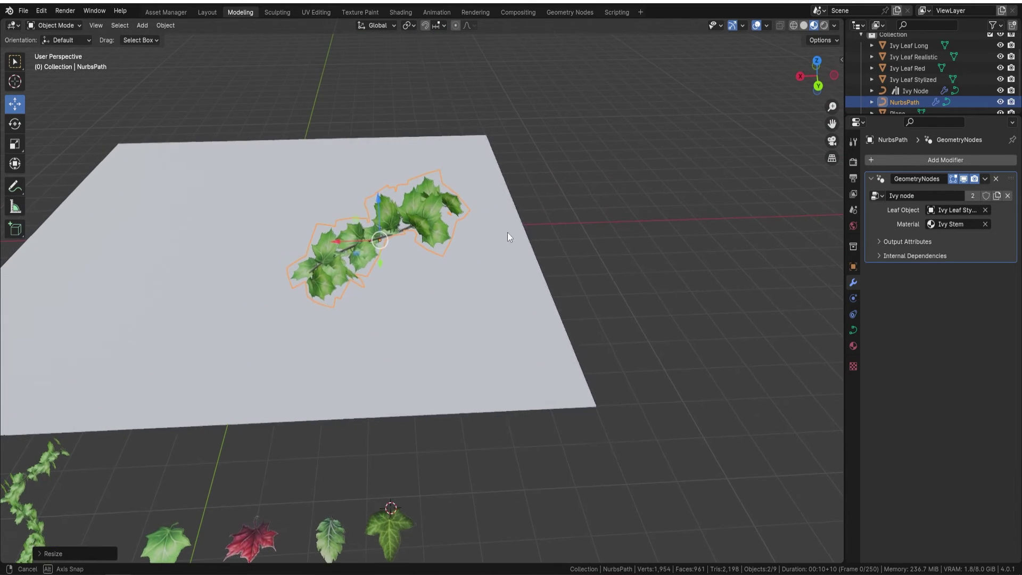
key("Tab")
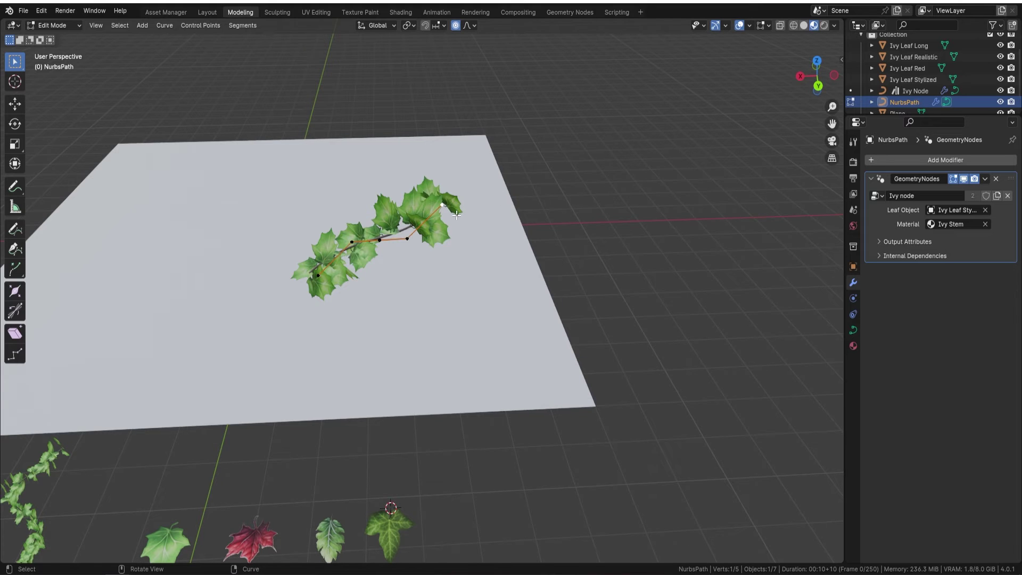
key("e")
left_click(511, 181)
key("e")
left_click(604, 184)
key("e")
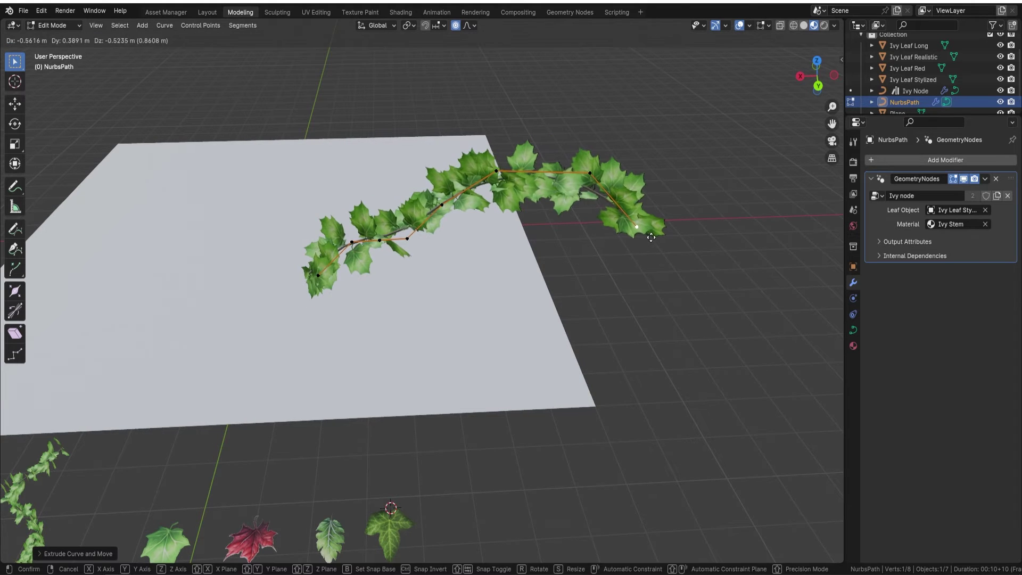
left_click(651, 237)
Reshape the ivy path by raising its last control point and shifting a middle control point sideways.
left_click(637, 227)
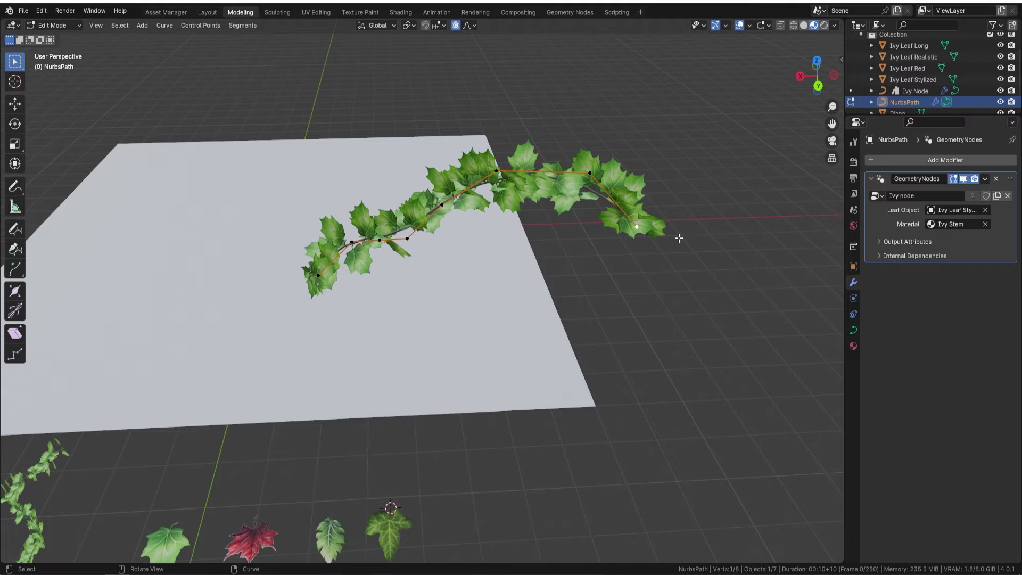
key("g")
left_click(659, 181)
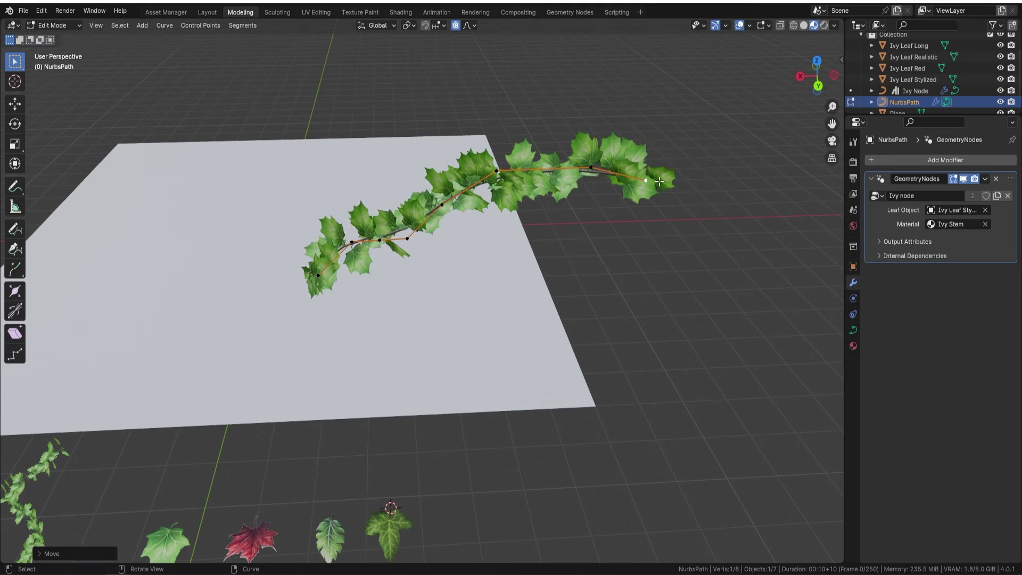
left_click(406, 239)
middle_click_drag(512, 253, 607, 250)
key("g")
left_click(577, 244)
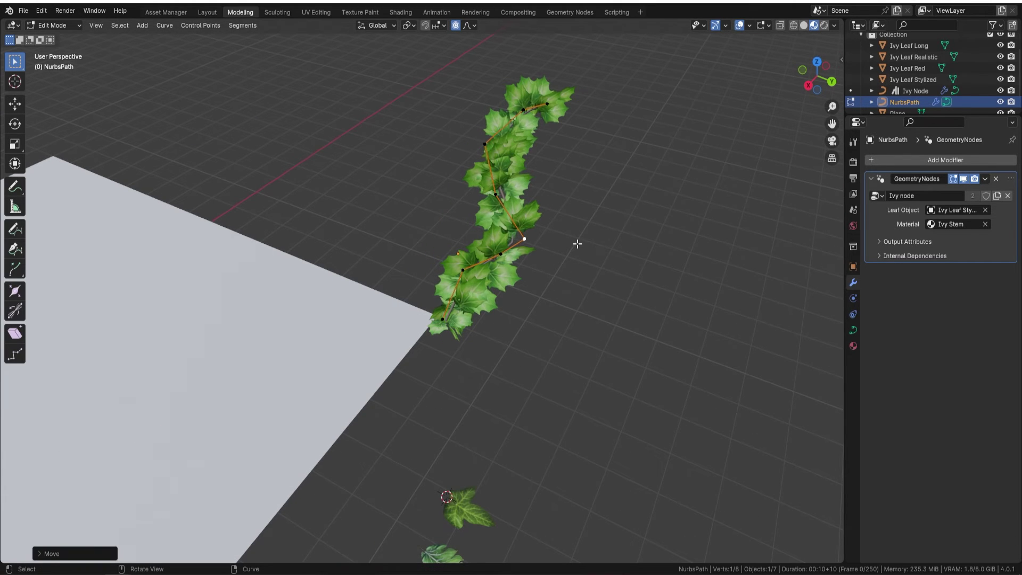
Activate the freehand Draw tool for the curve and set its projection depth to Surface.
scroll(482, 246, "down", 5)
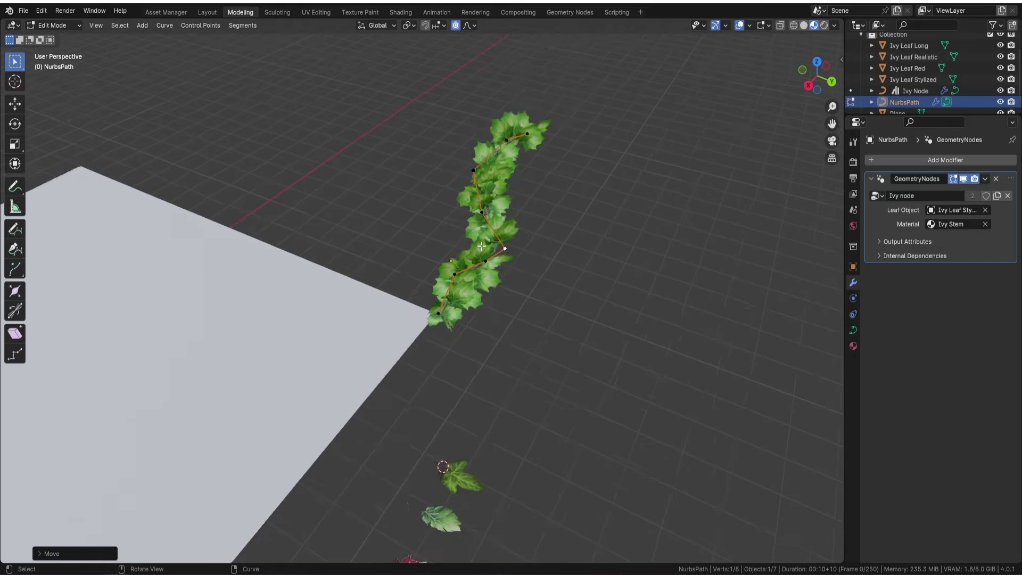
middle_click_drag(456, 271, 484, 288)
middle_click_drag(485, 287, 554, 220, "shift")
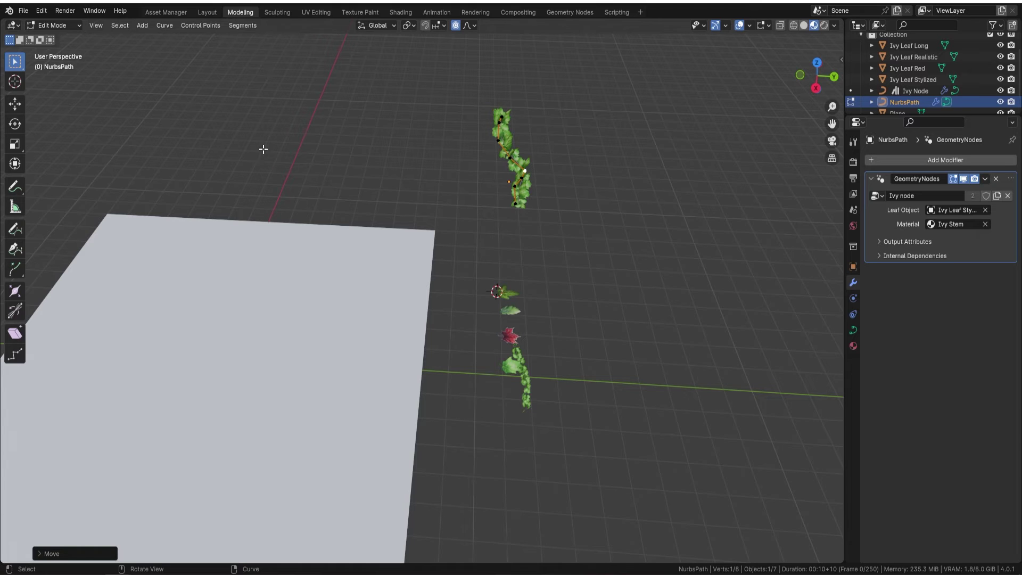
left_click(13, 232)
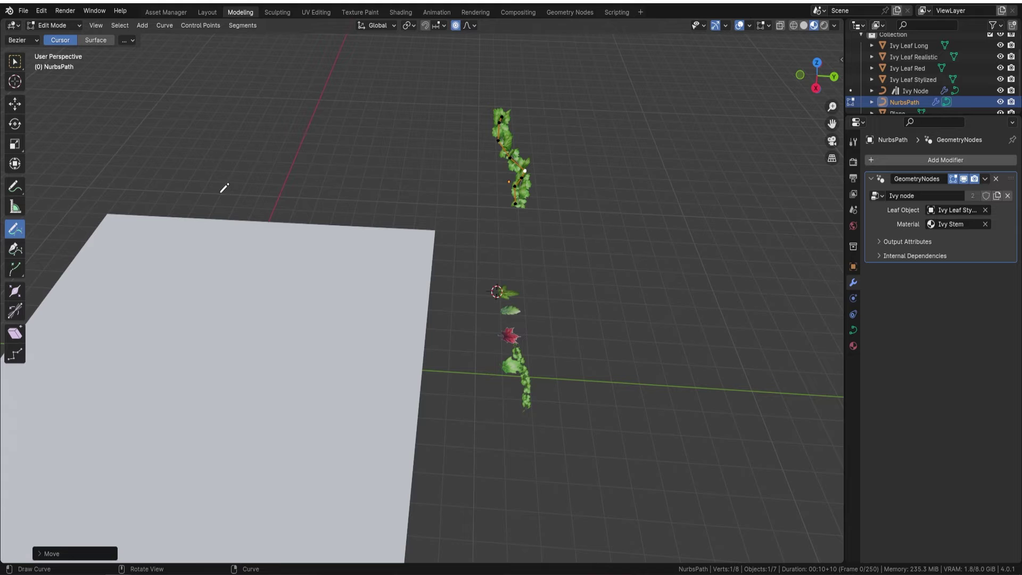
left_click(92, 39)
From the top view, draw an S-shaped main ivy stem and several side branches freehand on the plane.
scroll(338, 171, "down", 1)
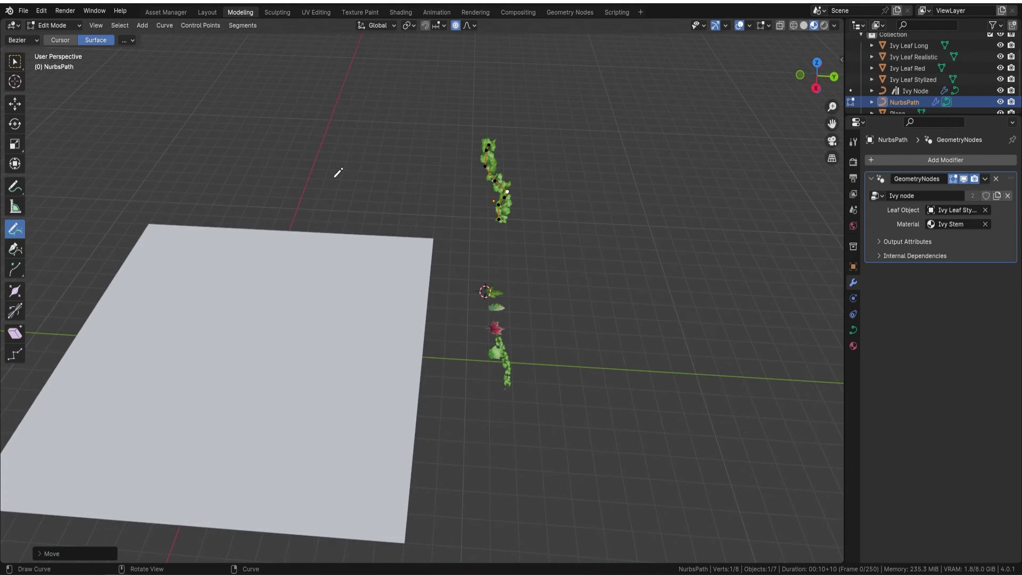
key("KP_7")
middle_click_drag(543, 214, 470, 137, "shift")
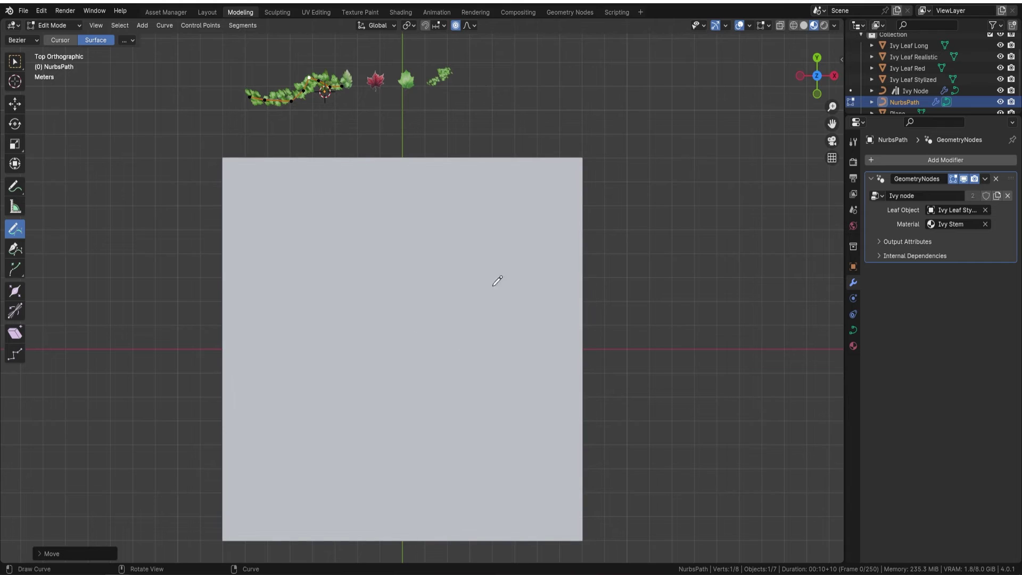
left_click_drag(392, 429, 291, 246)
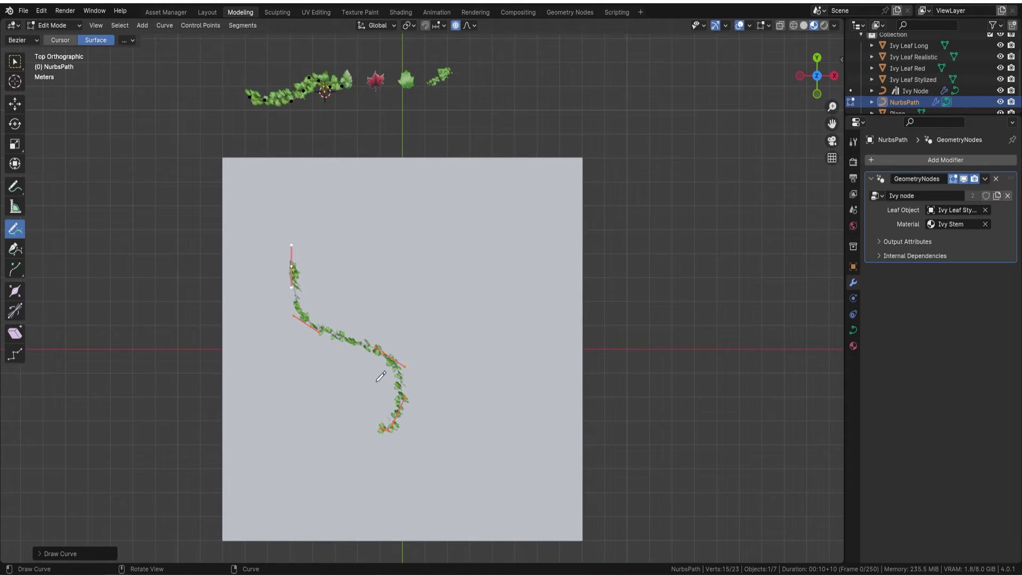
left_click_drag(376, 381, 309, 264)
mouse_move(359, 324)
left_mouse_down()
mouse_move(368, 271)
mouse_move(330, 271)
mouse_move(410, 294)
left_mouse_up()
mouse_move(369, 358)
left_mouse_down()
mouse_move(324, 357)
mouse_move(292, 341)
left_mouse_up()
mouse_move(419, 357)
middle_mouse_down()
mouse_move(410, 309)
mouse_move(325, 292)
middle_mouse_up()
Return to Object Mode and delete the plane beneath the drawn ivy.
scroll(365, 315, "up", 4)
middle_click_drag(434, 245, 410, 213)
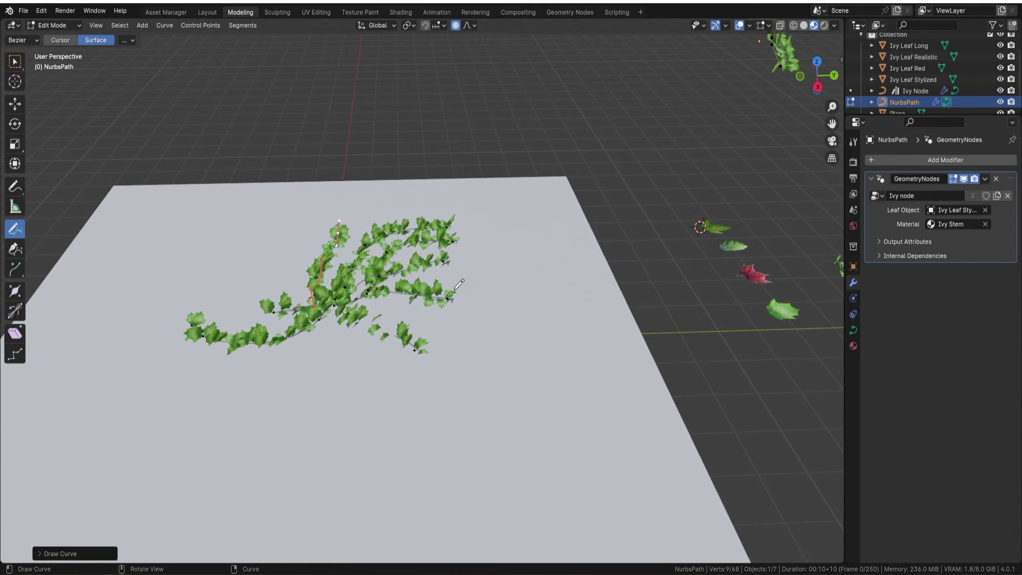
key("Tab")
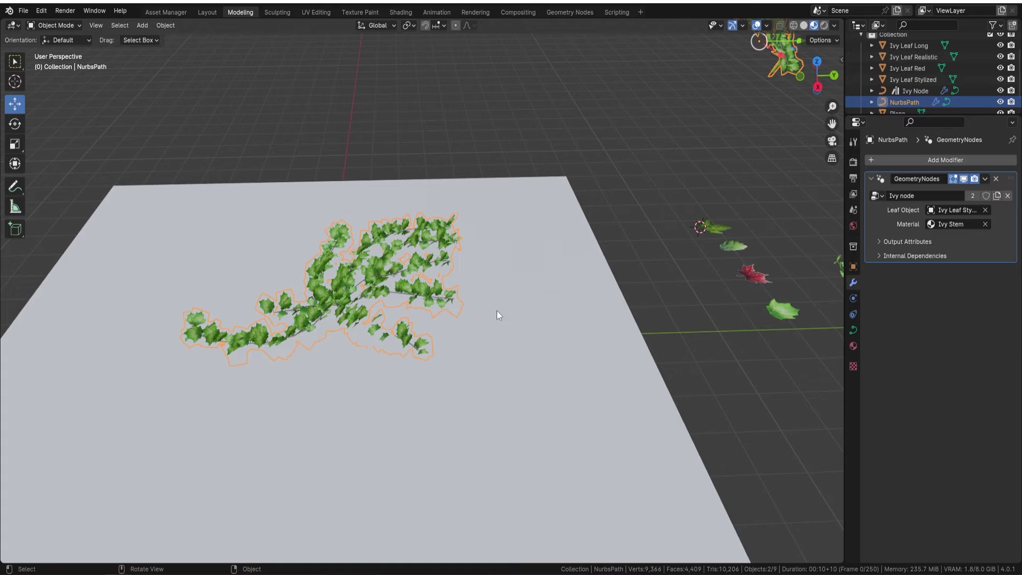
left_click(519, 270)
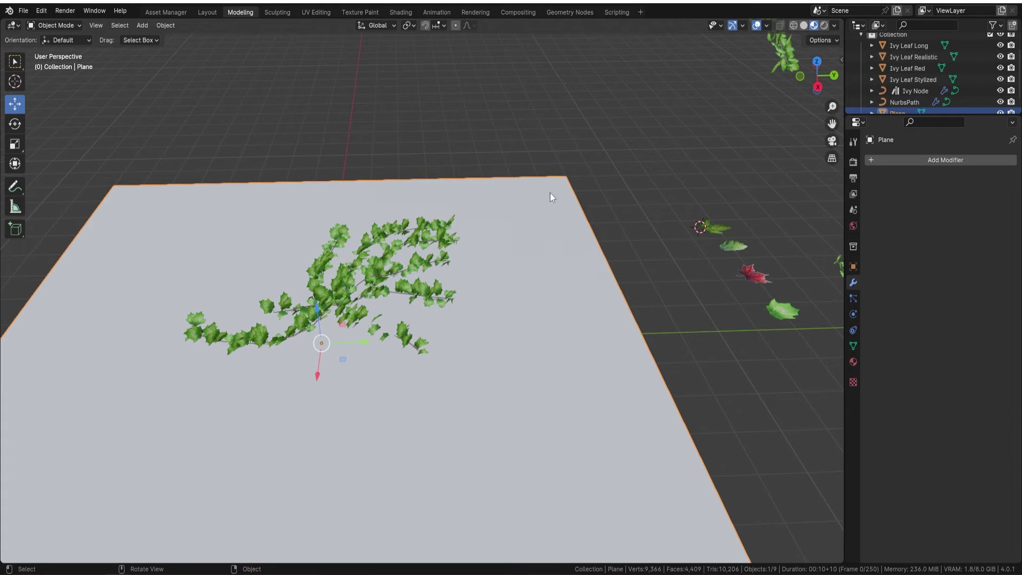
key("Delete")
Change the drawn ivy's Leaf Object to Ivy Leaf Red and deselect everything.
scroll(455, 277, "up", 3)
middle_click_drag(456, 277, 369, 267)
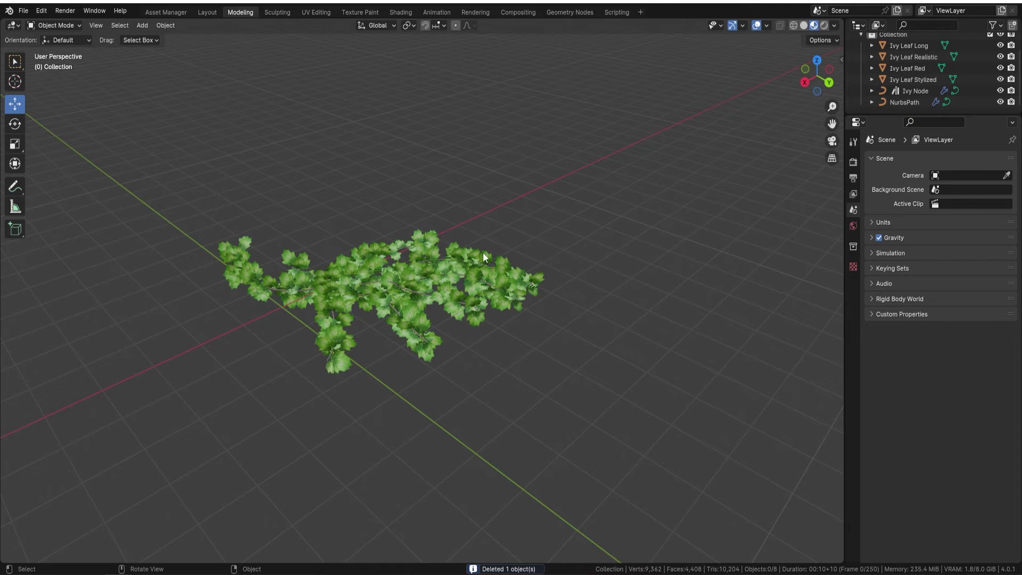
left_click(448, 276)
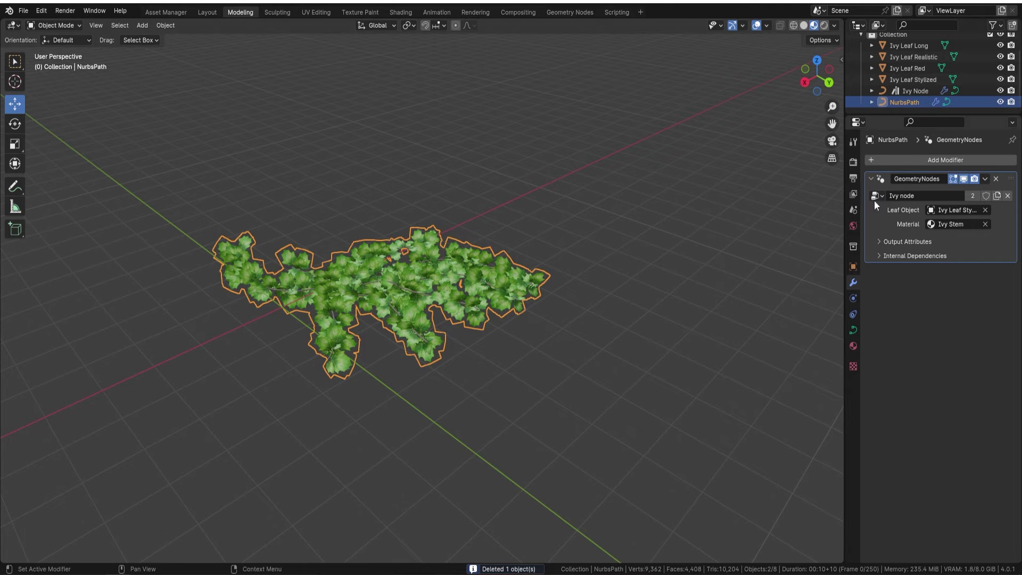
left_click(961, 210)
left_click(931, 251)
middle_click_drag(672, 261, 464, 282)
key("a")
key("a")
scroll(464, 282, "up", 4)
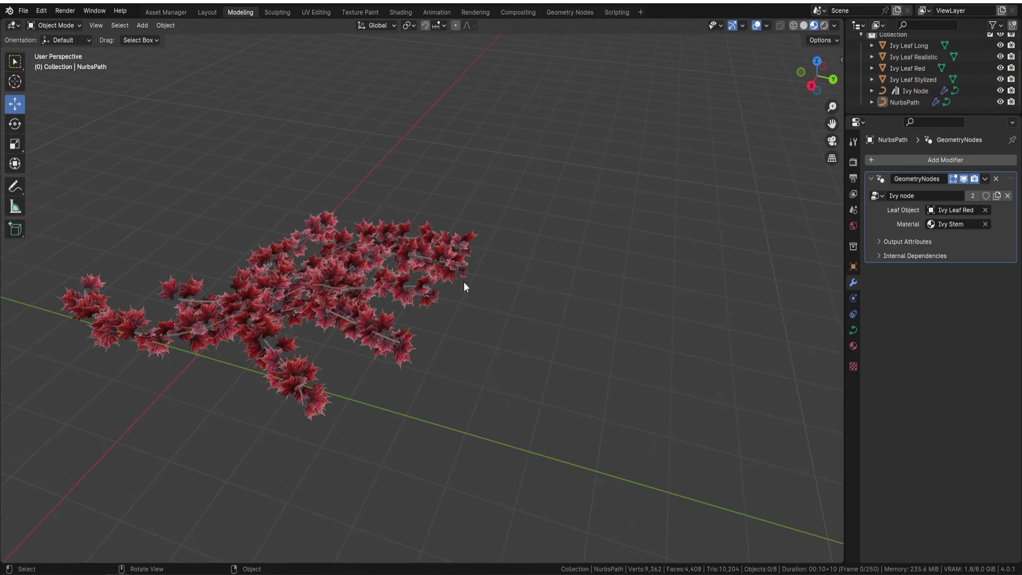
Preview the red ivy in Rendered shading with viewport overlays hidden, and return to Material Preview shading.
left_click(824, 25)
mouse_move(326, 311)
middle_mouse_down()
mouse_move(446, 259)
mouse_move(517, 198)
mouse_move(445, 205)
mouse_move(529, 230)
mouse_move(404, 141)
middle_mouse_up()
left_click(743, 25)
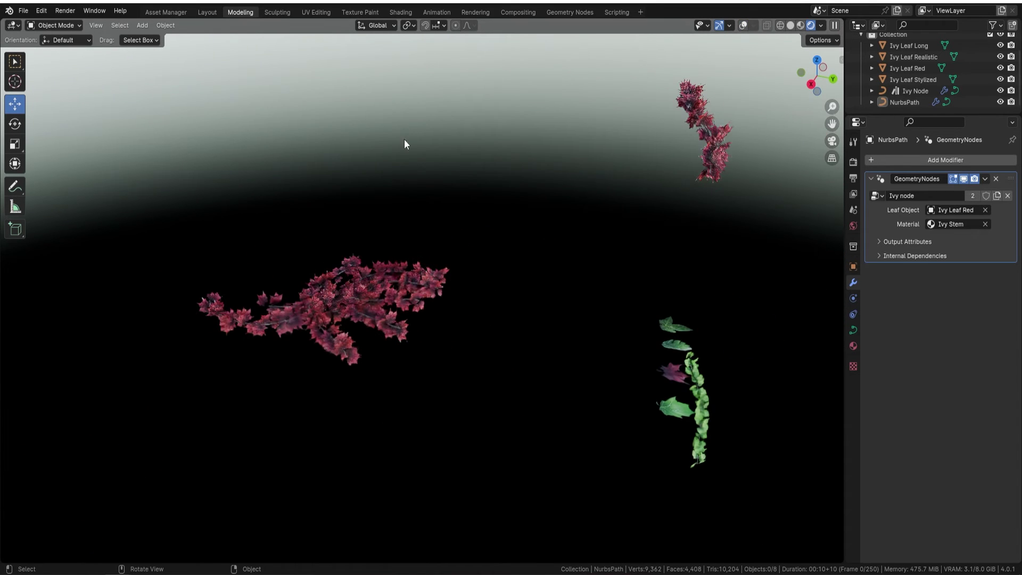
left_click(800, 24)
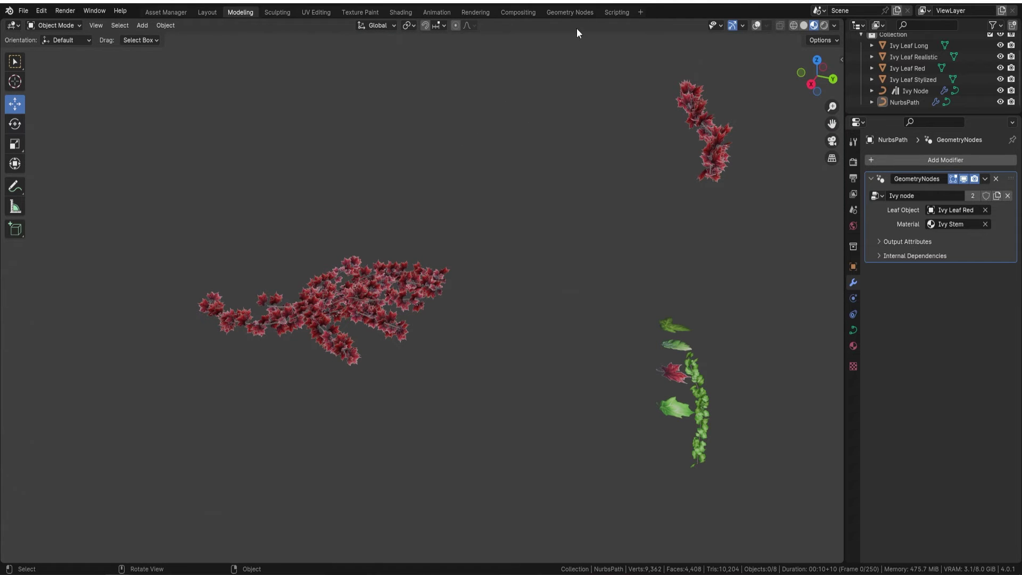
Switch to the Geometry Nodes workspace and enlarge the node editor upward to fill most of the window.
left_click(580, 12)
scroll(378, 375, "down", 3)
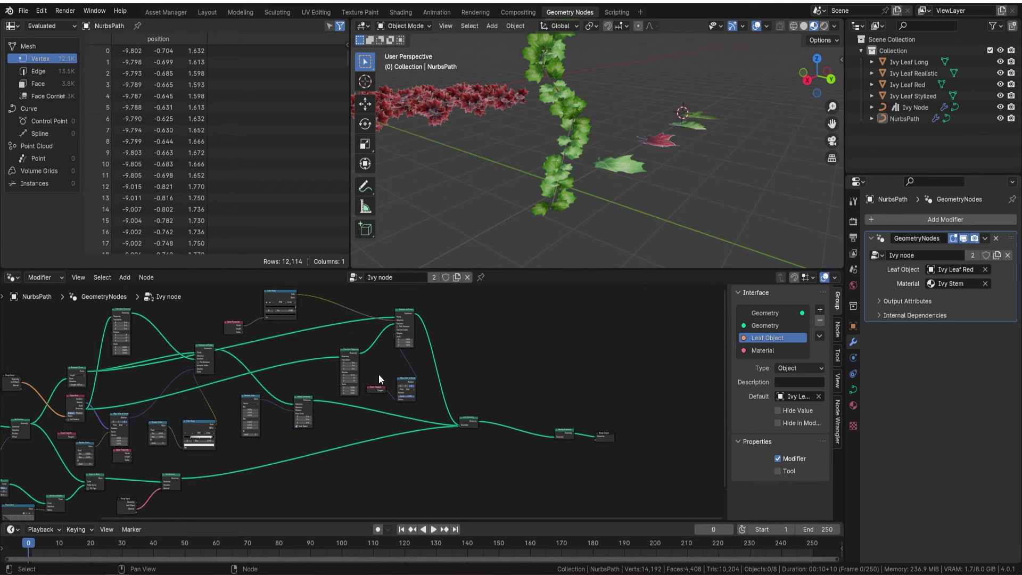
middle_click_drag(378, 374, 568, 331)
scroll(445, 348, "up", 9)
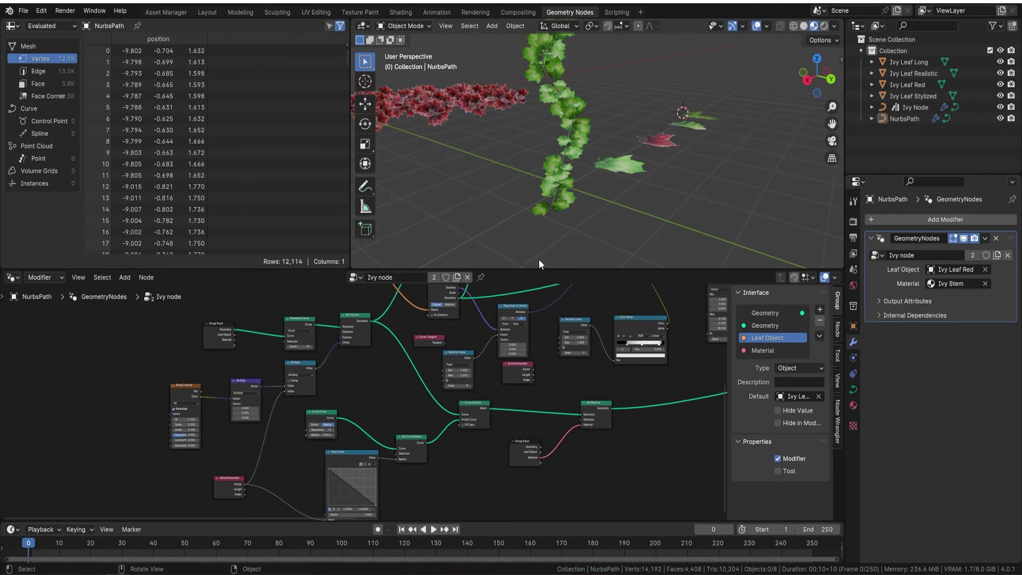
left_click_drag(547, 269, 547, 72)
Hide the node editor's sidebar and examine the Ivy node tree from its Group Input nodes through to Group Output.
scroll(477, 181, "up", 2)
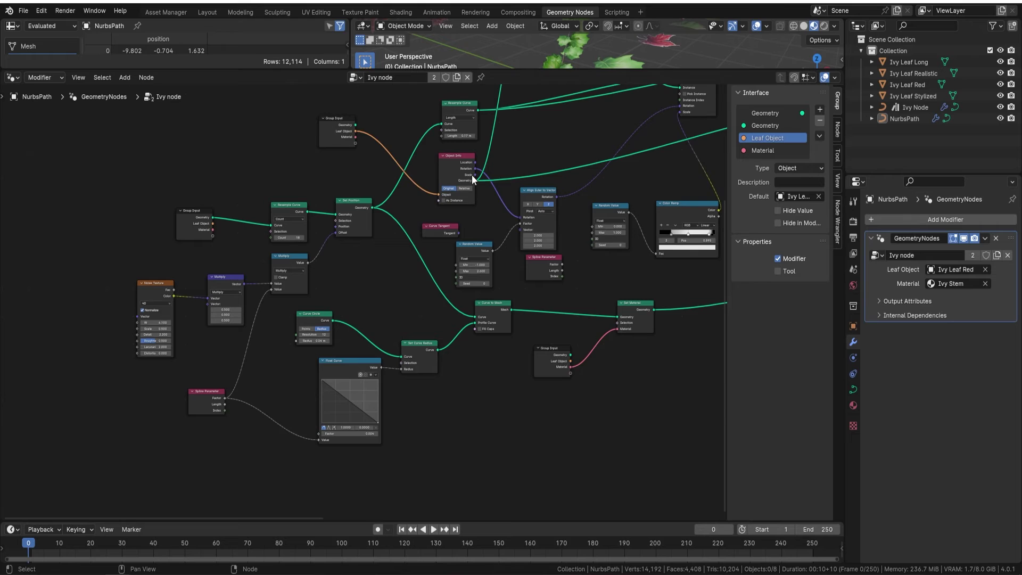
middle_click_drag(436, 209, 394, 202)
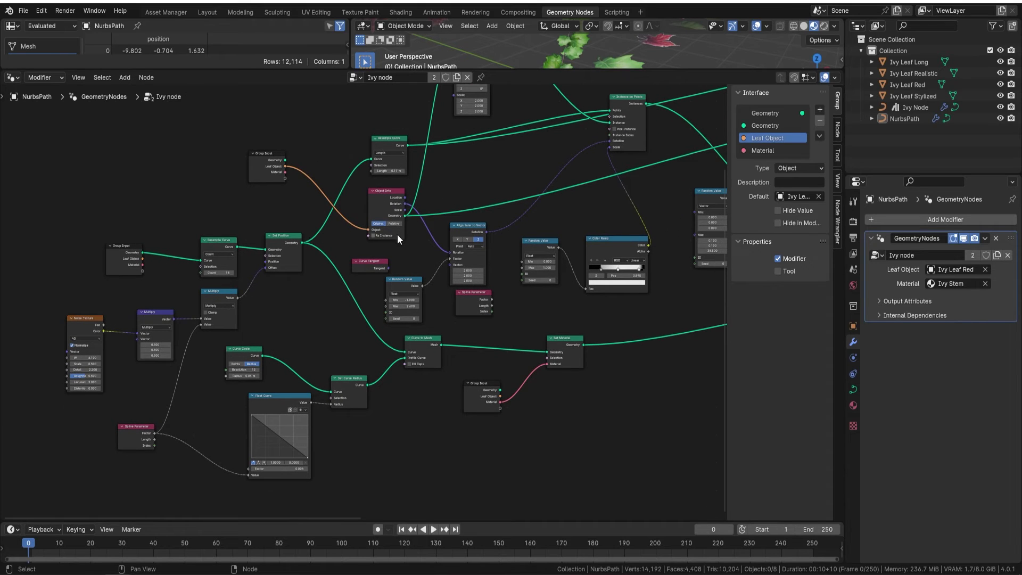
scroll(308, 321, "up", 1)
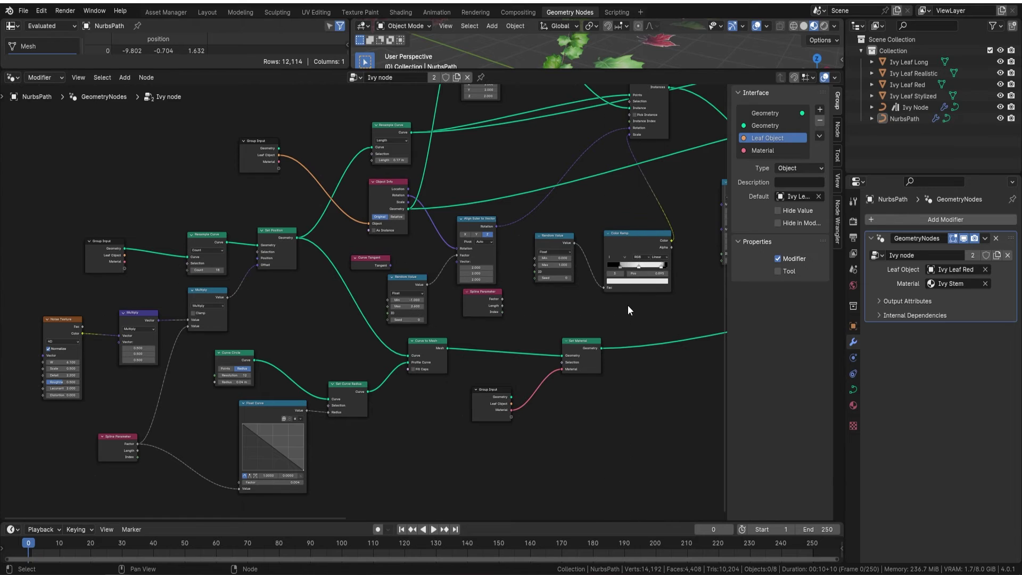
key("n")
scroll(490, 318, "up", 1)
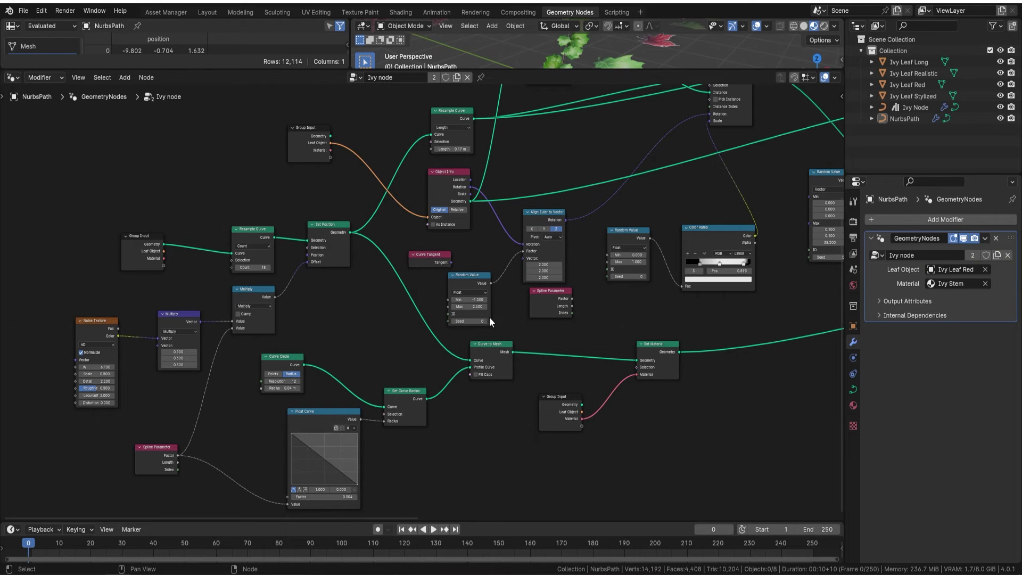
middle_click_drag(509, 317, 477, 326)
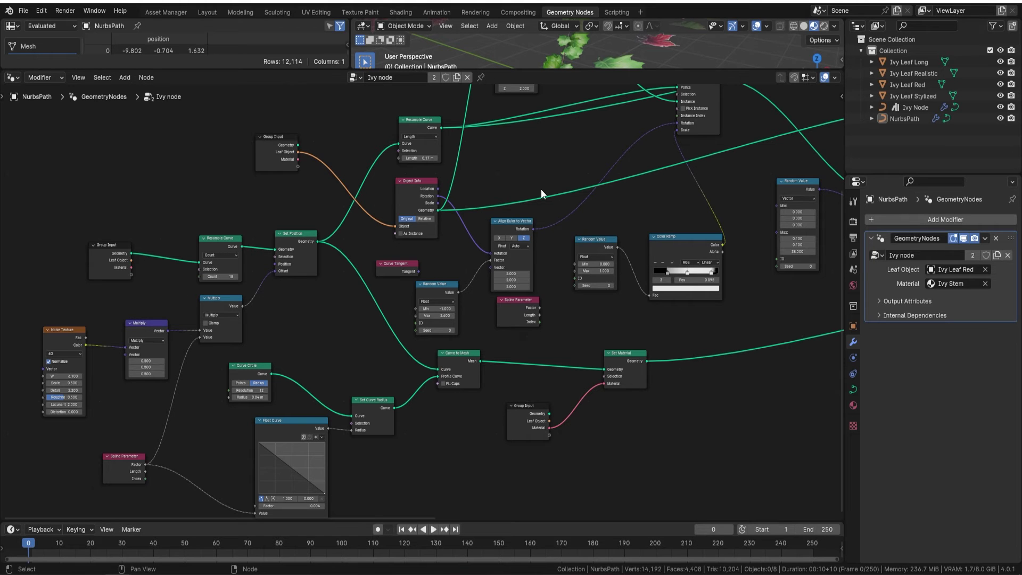
middle_click_drag(541, 189, 226, 281)
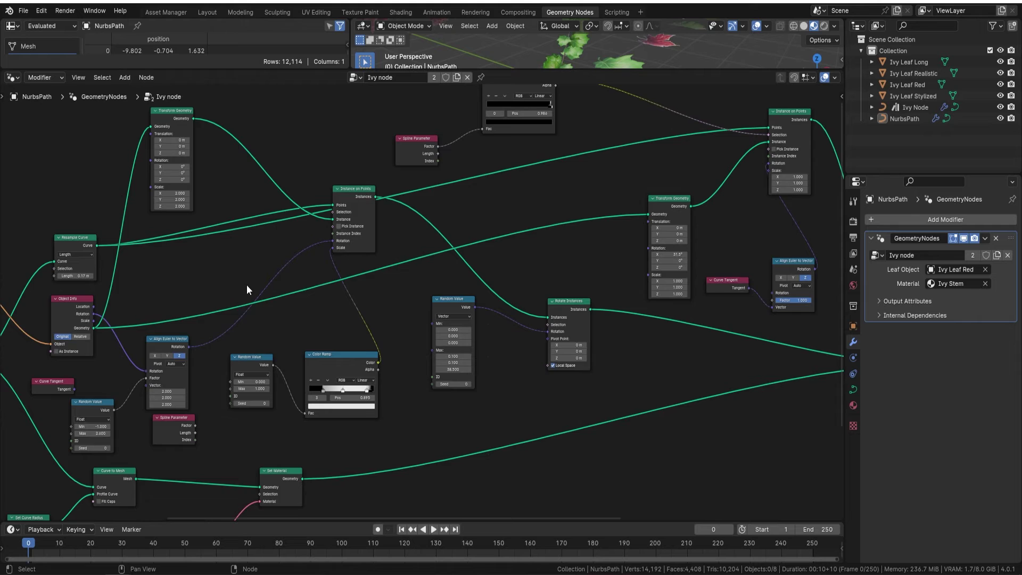
scroll(496, 224, "down", 1)
middle_click_drag(505, 208, 420, 233)
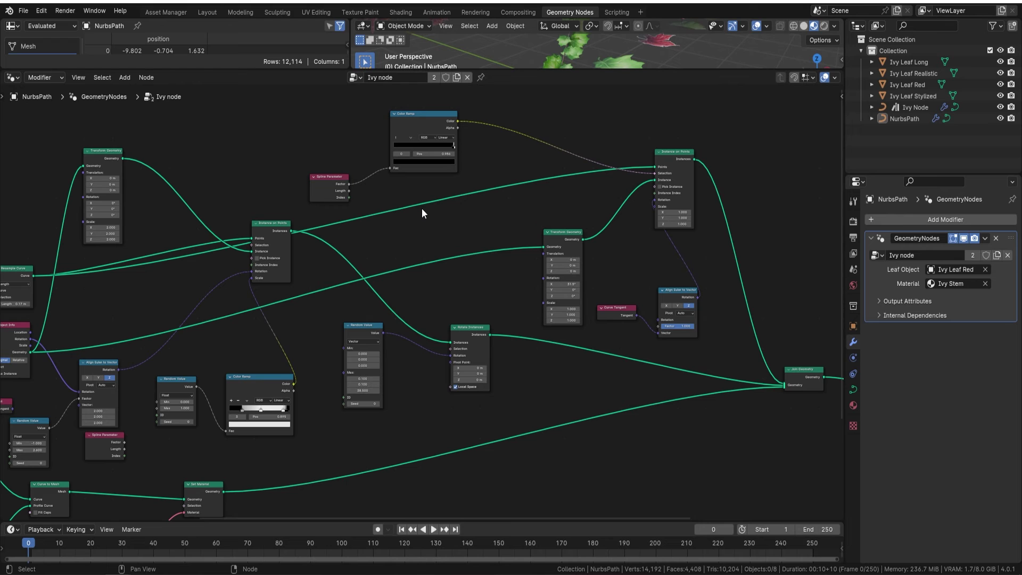
scroll(425, 208, "down", 2)
middle_click_drag(669, 214, 283, 160)
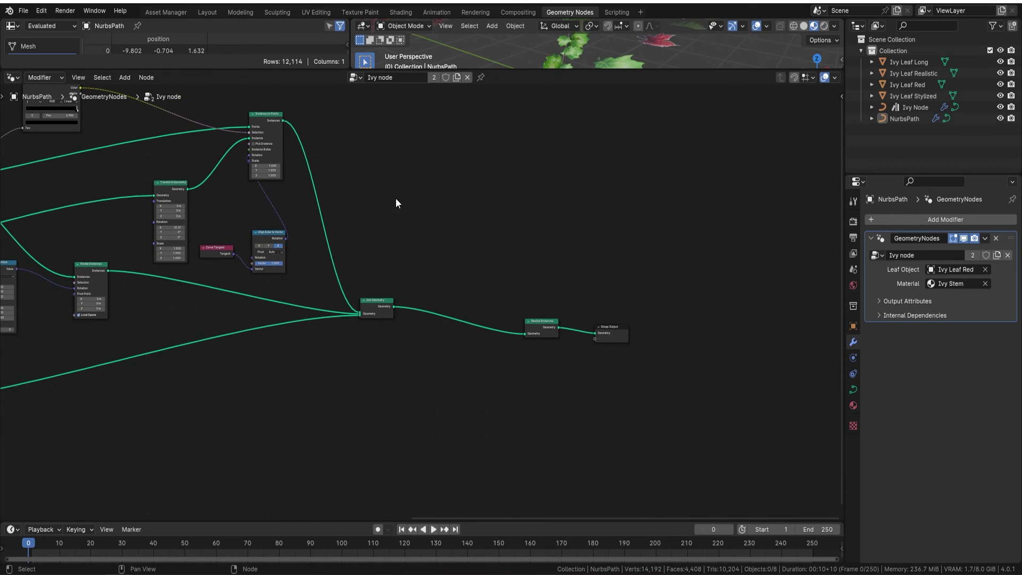